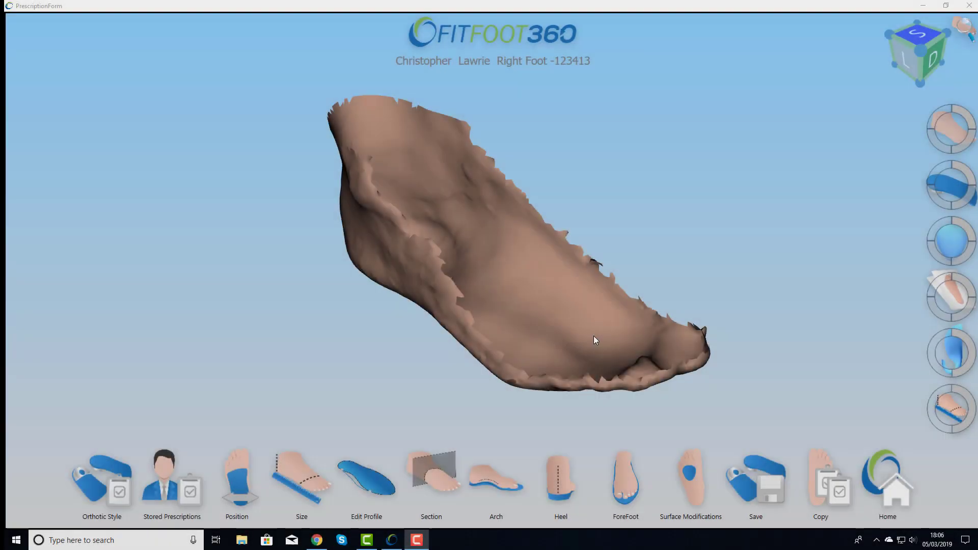
# Position the right foot scan with 3 deg heel rotation, 1 deg forefoot rotation and -8 mm toe lift
pyautogui.moveTo(594, 335)
pyautogui.mouseDown()
pyautogui.moveTo(498, 328)
pyautogui.moveTo(529, 320)
pyautogui.moveTo(596, 328)
pyautogui.mouseUp()
pyautogui.click(219, 481)
pyautogui.moveTo(105, 199)
pyautogui.mouseDown()
pyautogui.moveTo(137, 203)
pyautogui.moveTo(56, 204)
pyautogui.moveTo(104, 209)
pyautogui.mouseUp()
pyautogui.moveTo(106, 249)
pyautogui.mouseDown()
pyautogui.moveTo(148, 249)
pyautogui.moveTo(90, 249)
pyautogui.moveTo(114, 253)
pyautogui.mouseUp()
pyautogui.moveTo(107, 197); pyautogui.dragTo(115, 199)
pyautogui.moveTo(105, 304); pyautogui.dragTo(130, 306)
pyautogui.moveTo(103, 308); pyautogui.dragTo(76, 305)
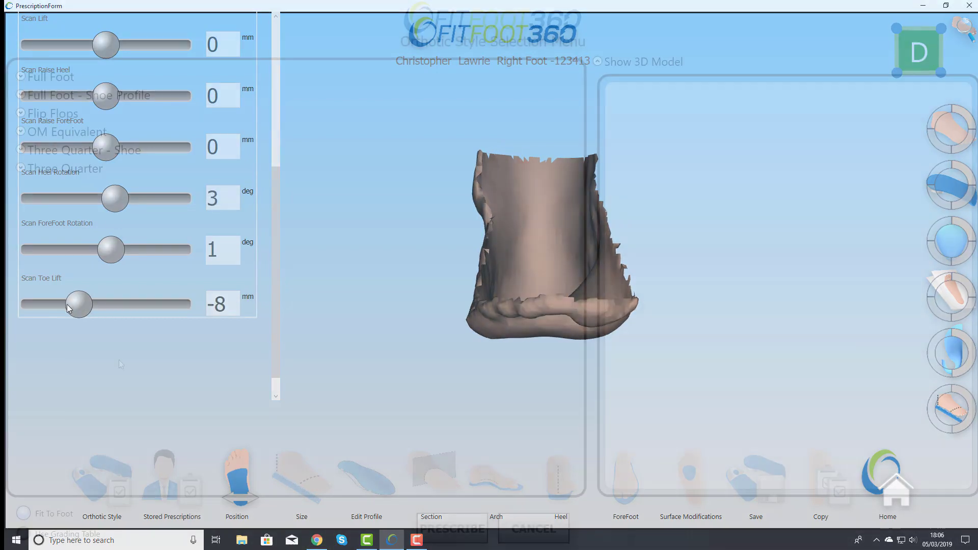
# Choose the Three Quarter - Comfort orthotic style from the Three Quarter - Shoe group
pyautogui.click(70, 153)
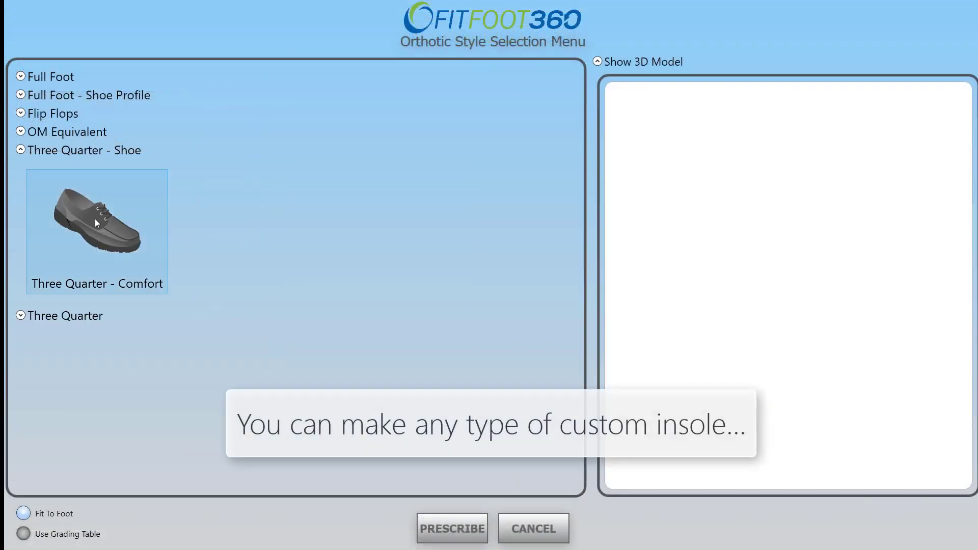
pyautogui.click(95, 218)
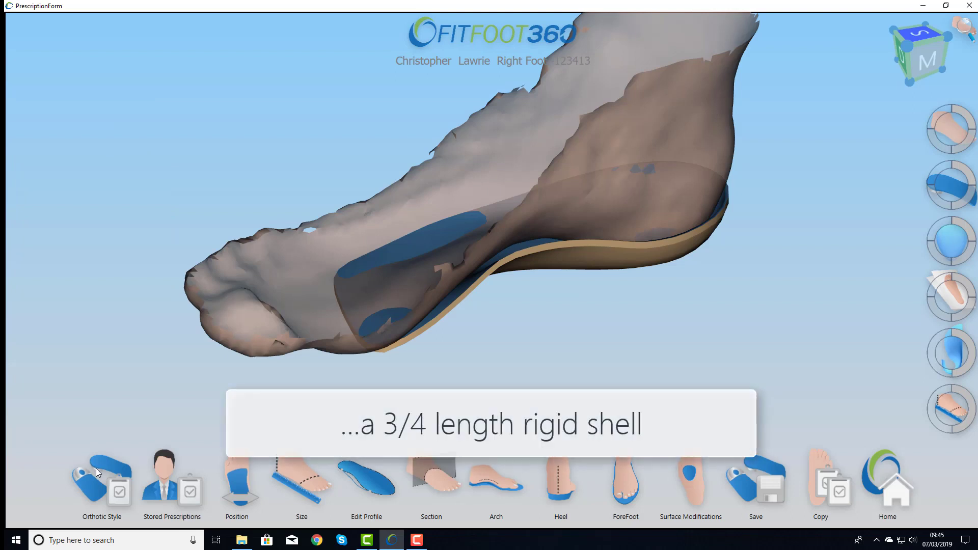
# Prescribe the Accommodating orthotic style from the Full Foot group
pyautogui.click(96, 469)
pyautogui.click(56, 78)
pyautogui.click(67, 100)
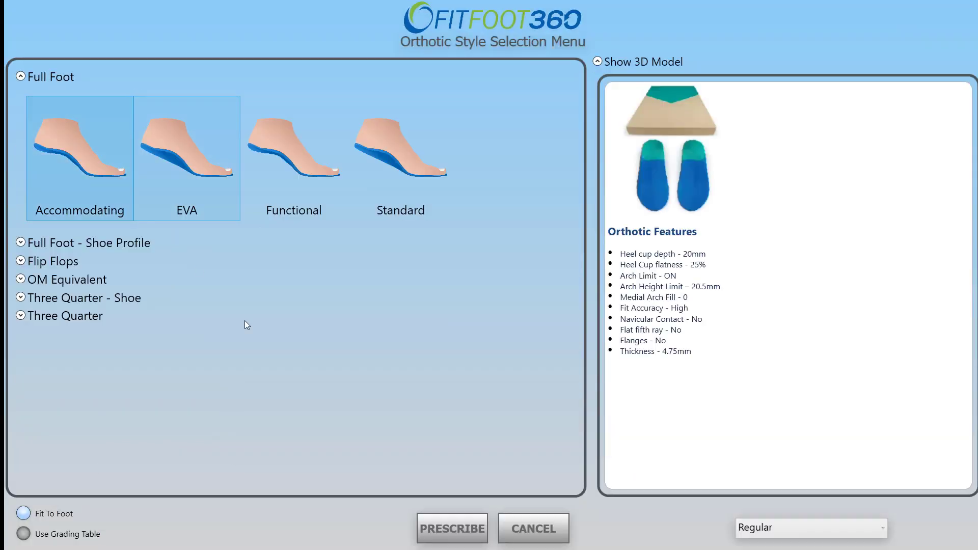
pyautogui.click(466, 526)
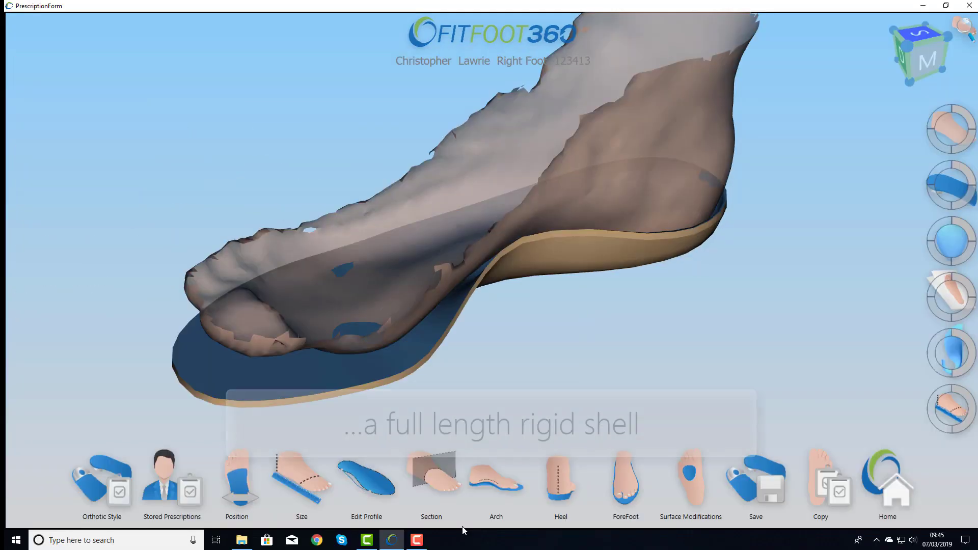
# Change the prescription to the Standard orthotic style from the Full Foot group
pyautogui.click(96, 497)
pyautogui.click(51, 77)
pyautogui.click(387, 153)
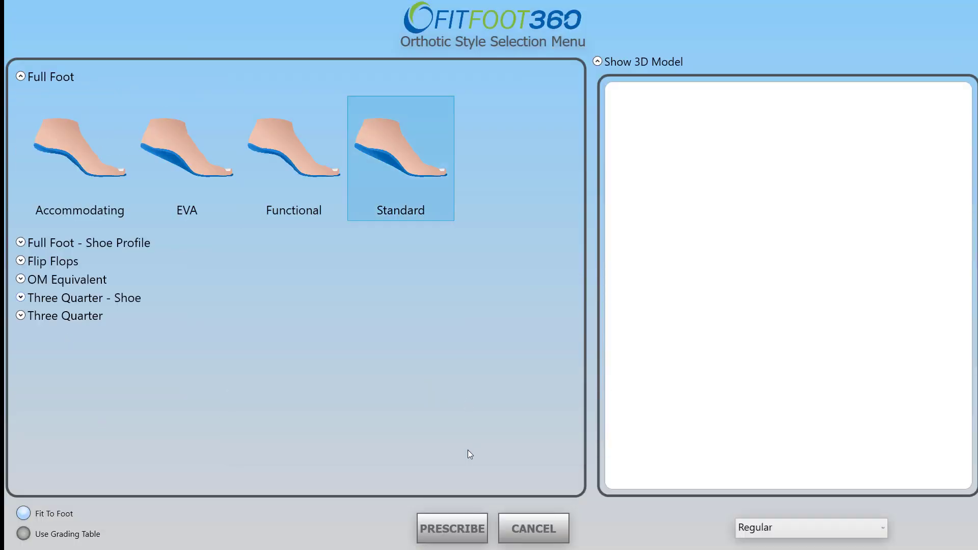
pyautogui.click(456, 519)
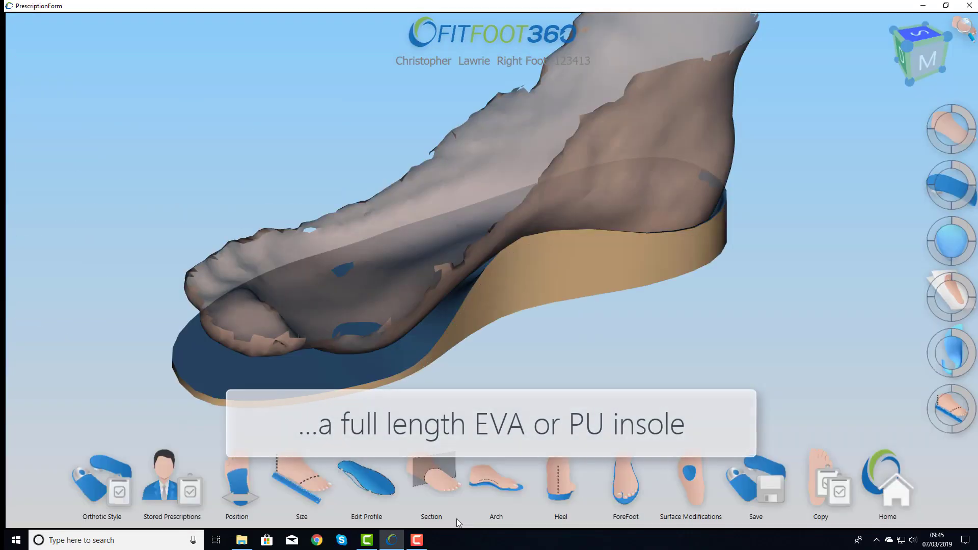
# Change the prescription to the Three Quarter EVA - Std orthotic style
pyautogui.click(123, 491)
pyautogui.click(69, 168)
pyautogui.click(81, 218)
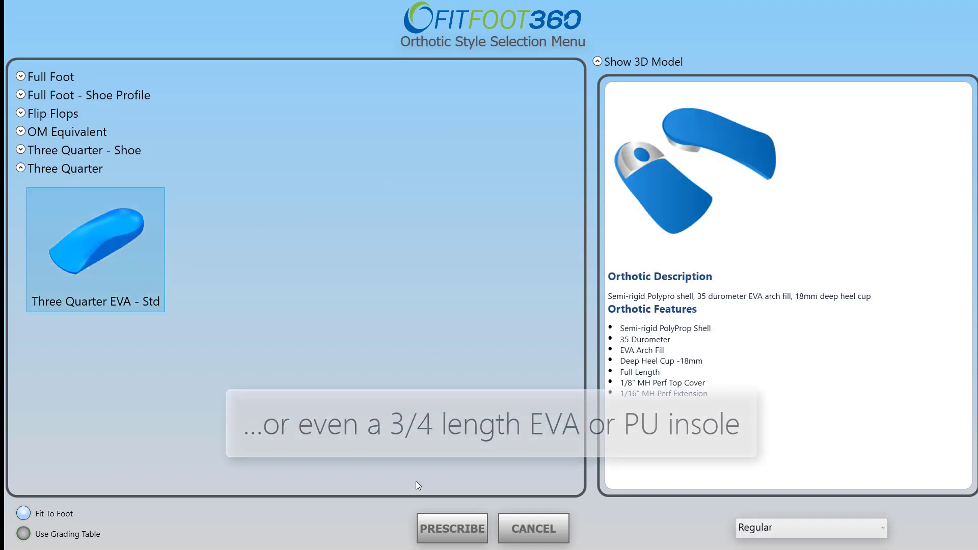
pyautogui.click(459, 530)
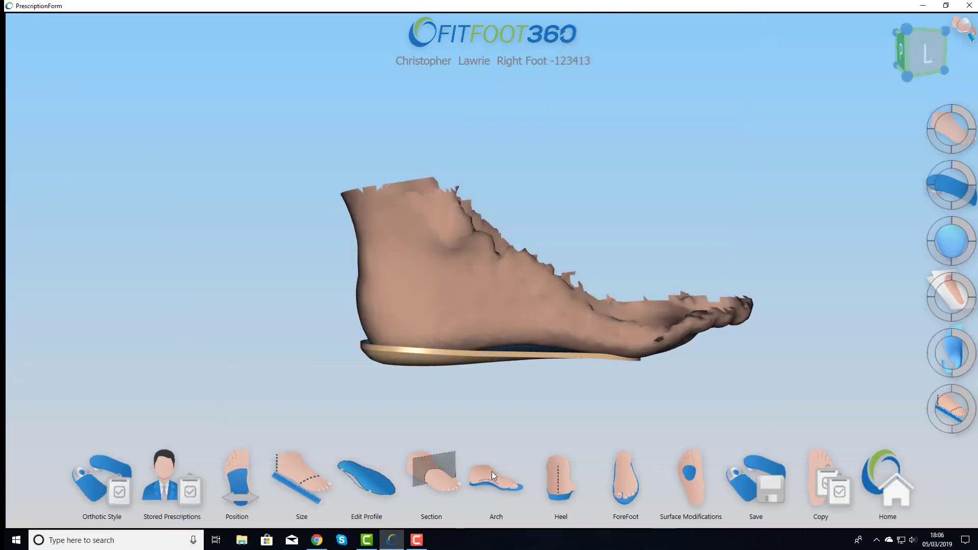
# Set the shell's lateral arch depth to 6 mm in the arch modifications
pyautogui.click(491, 471)
pyautogui.moveTo(24, 123); pyautogui.dragTo(57, 134)
pyautogui.moveTo(494, 273); pyautogui.dragTo(633, 283, button='right')
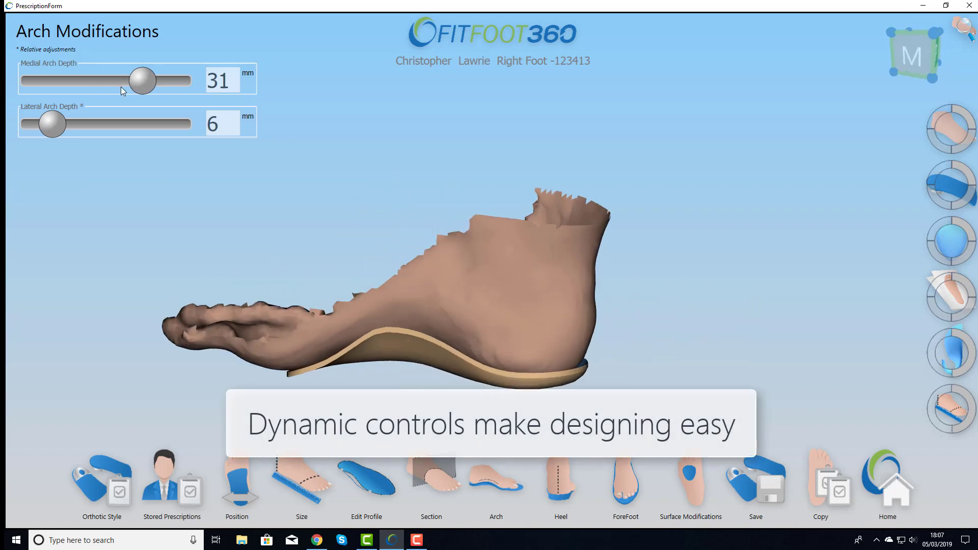
# Adjust the shell size by setting the arch apex to about 96.4 mm and the lateral arch apex to 78 mm
pyautogui.click(300, 479)
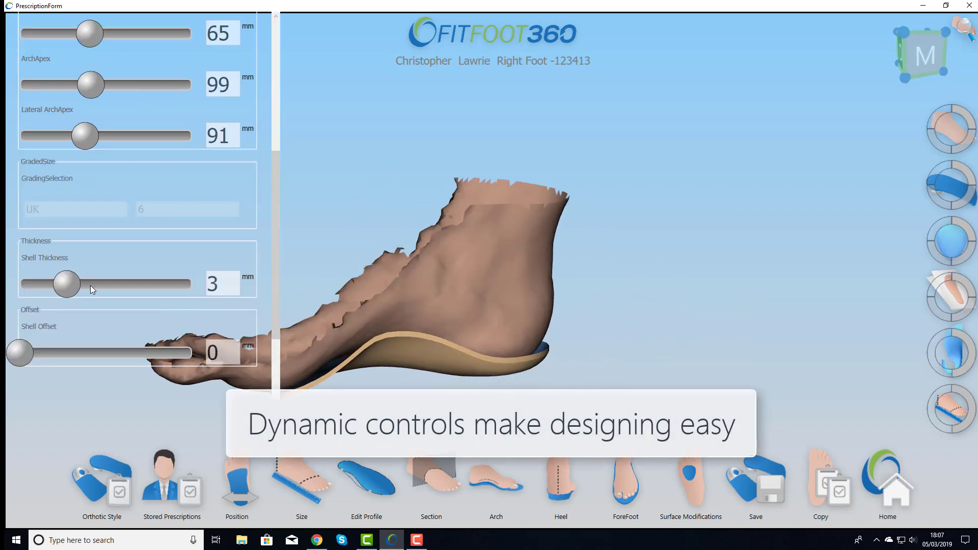
pyautogui.scroll(2, 90, 264)
pyautogui.moveTo(92, 184)
pyautogui.mouseDown()
pyautogui.moveTo(145, 186)
pyautogui.moveTo(74, 192)
pyautogui.mouseUp()
pyautogui.moveTo(476, 280); pyautogui.dragTo(637, 257)
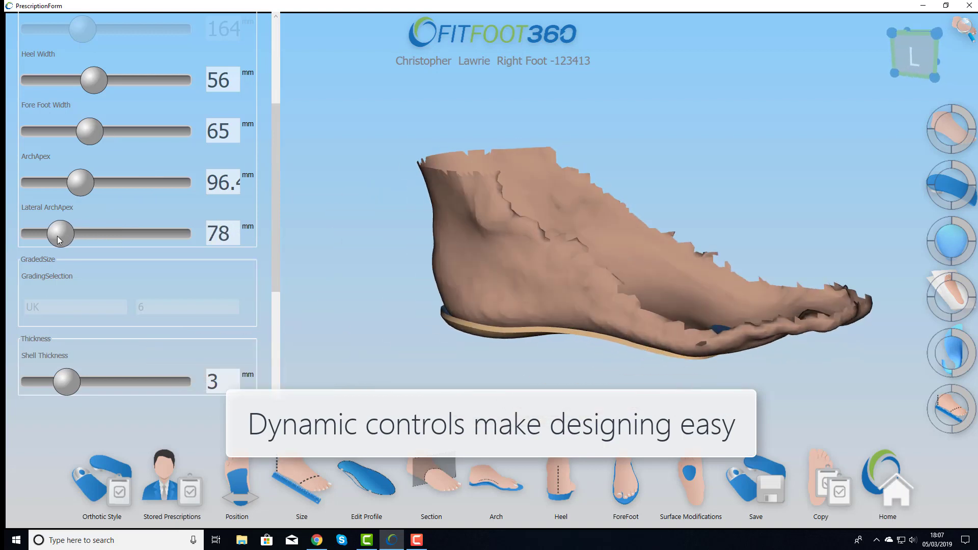
# Set the heel cup height to 12 mm in the heel modifications
pyautogui.click(581, 518)
pyautogui.scroll(3, 65, 107)
pyautogui.moveTo(104, 111); pyautogui.dragTo(65, 113)
pyautogui.scroll(-2, 219, 362)
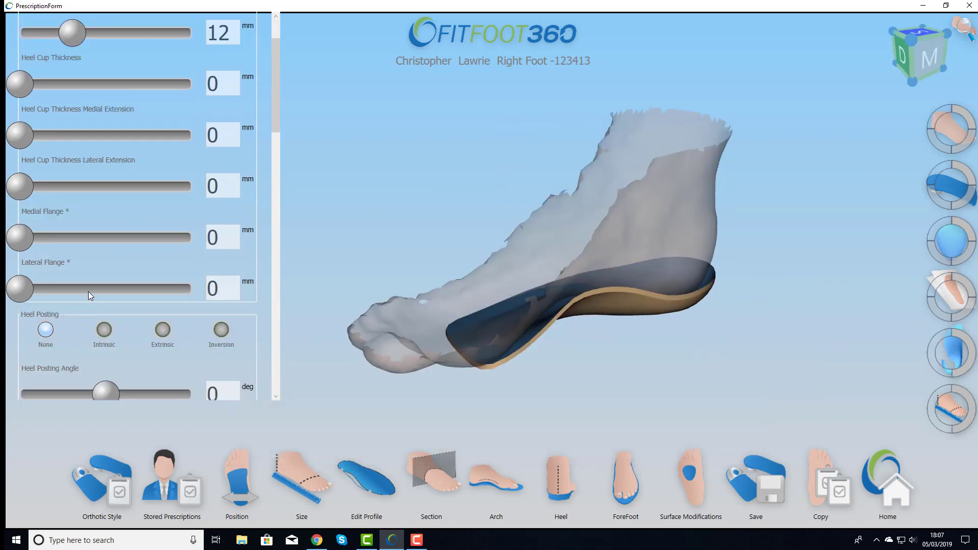
pyautogui.scroll(1, 89, 295)
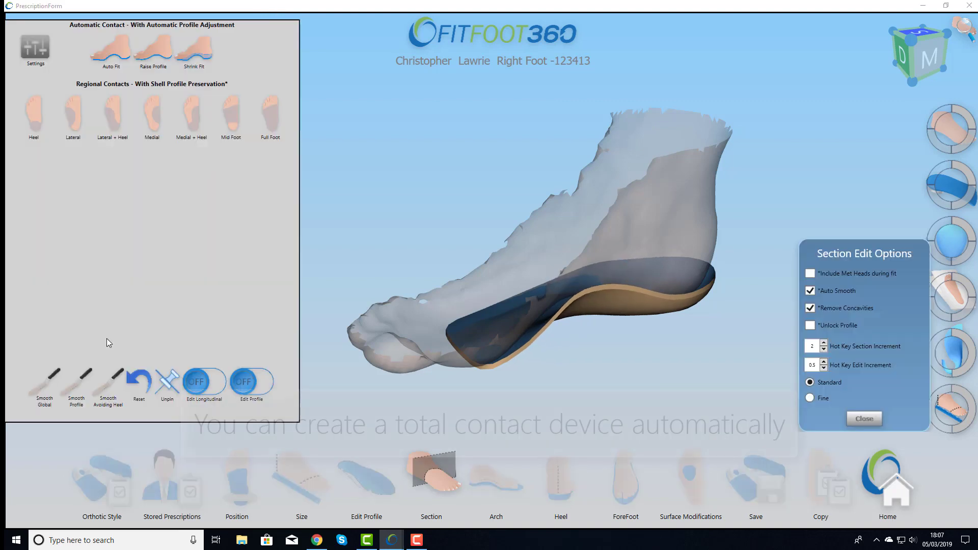
# Fit the shell to the foot with the automatic Shrink Fit contact
pyautogui.click(201, 60)
pyautogui.moveTo(473, 306); pyautogui.dragTo(527, 263)
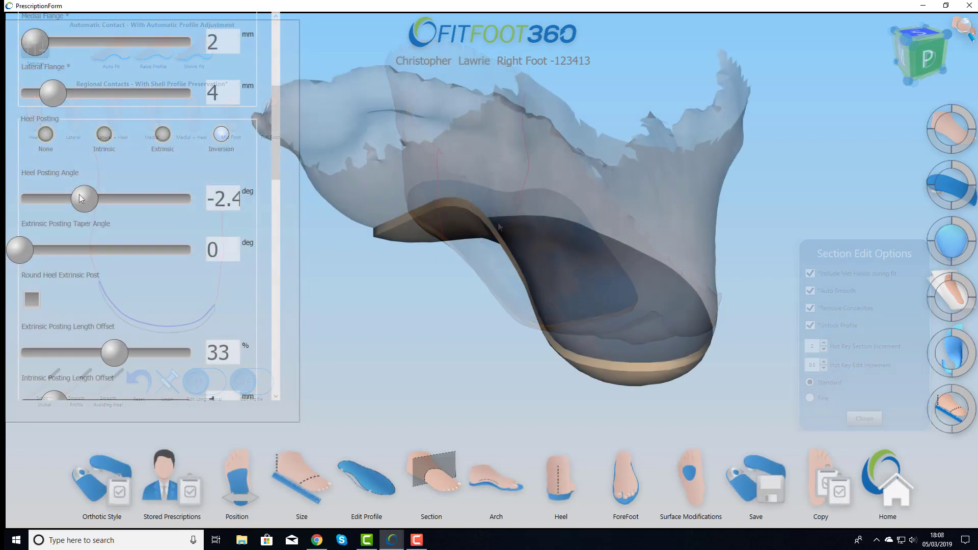
# Switch the heel posting to Extrinsic with a heel posting angle of about 0.3 deg
pyautogui.moveTo(81, 194); pyautogui.dragTo(46, 215)
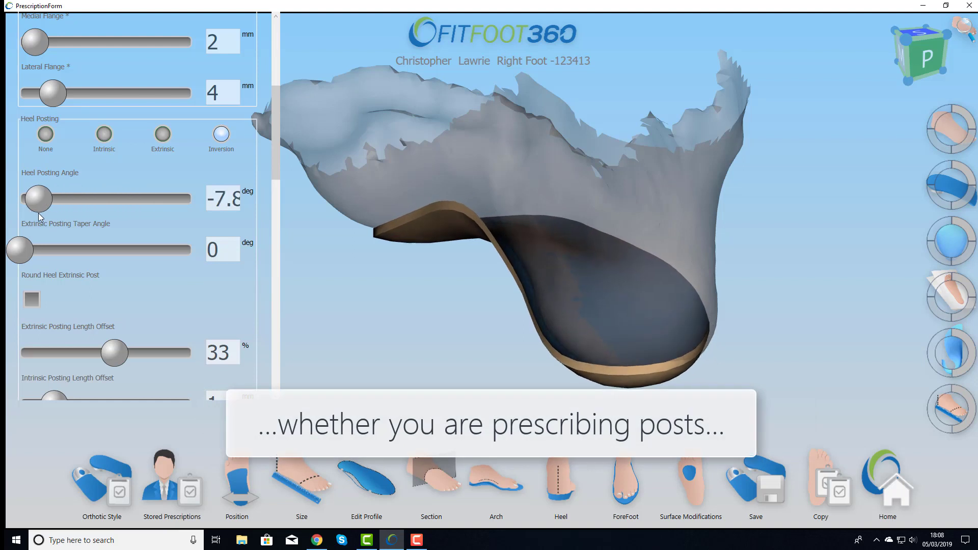
pyautogui.click(164, 135)
pyautogui.moveTo(552, 296); pyautogui.dragTo(579, 284)
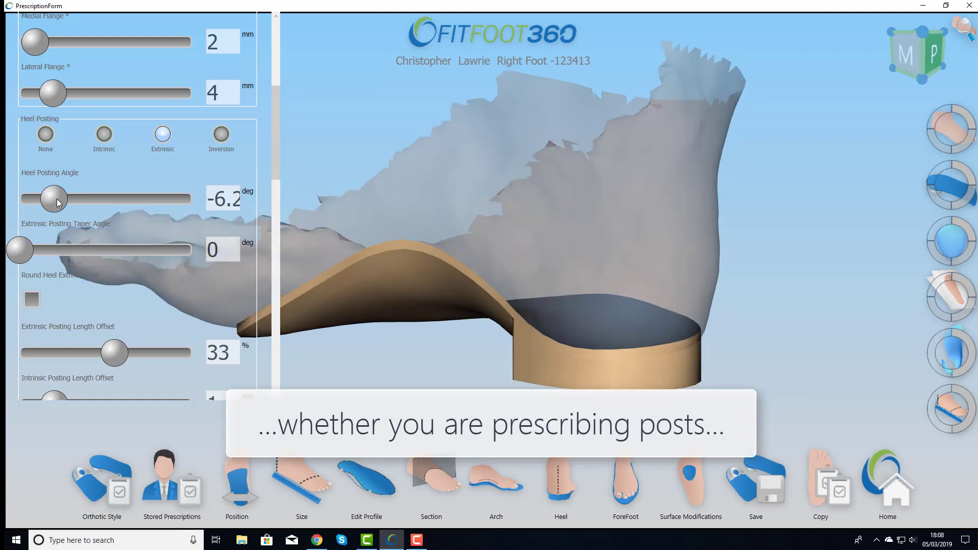
pyautogui.moveTo(80, 203); pyautogui.dragTo(109, 200)
# Shape the rounded extrinsic heel post with a taper angle of about 13 deg and a length offset of about 29.7 %
pyautogui.moveTo(32, 246); pyautogui.dragTo(107, 251)
pyautogui.moveTo(527, 301); pyautogui.dragTo(580, 293)
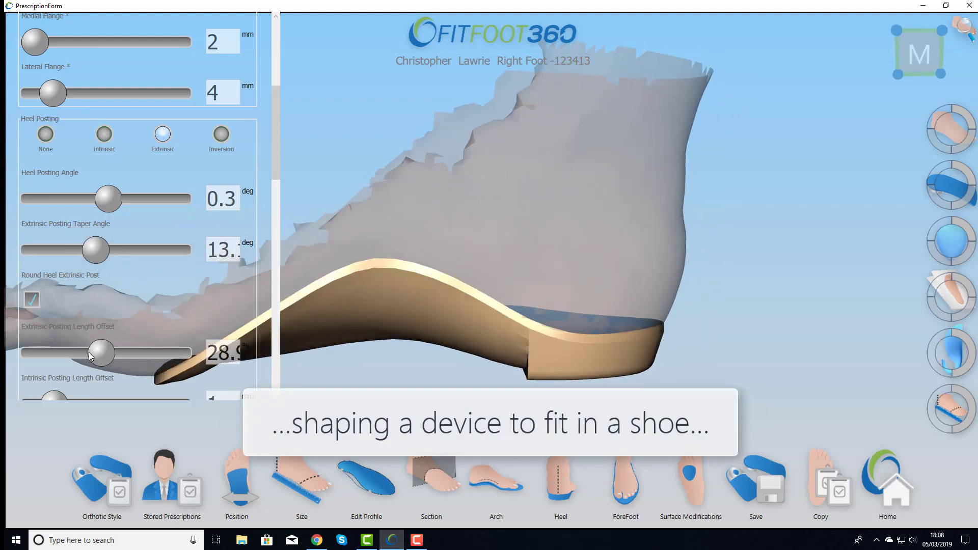
pyautogui.moveTo(178, 352); pyautogui.dragTo(103, 359)
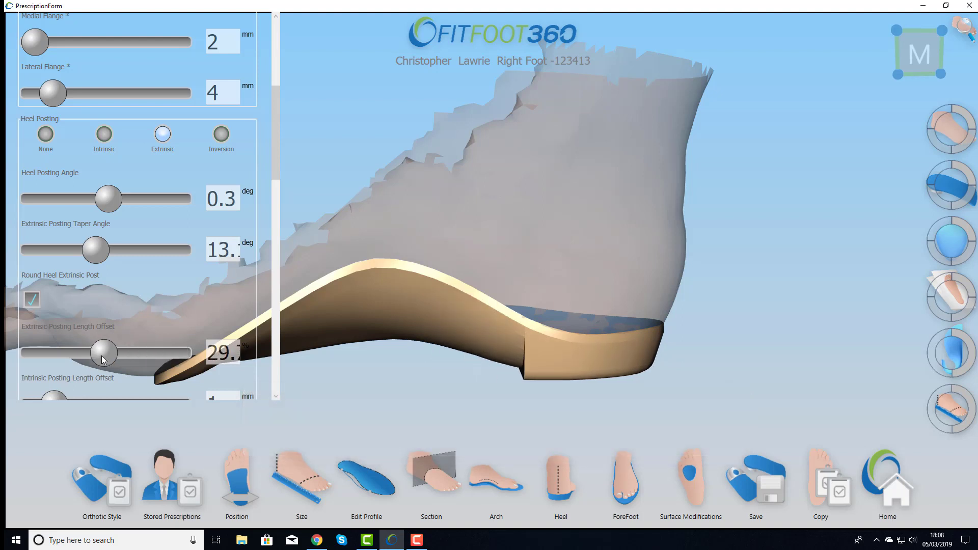
# Apply a Top Down distal taper and intrinsic forefoot posting of about -1.7 deg
pyautogui.moveTo(367, 321); pyautogui.dragTo(271, 275)
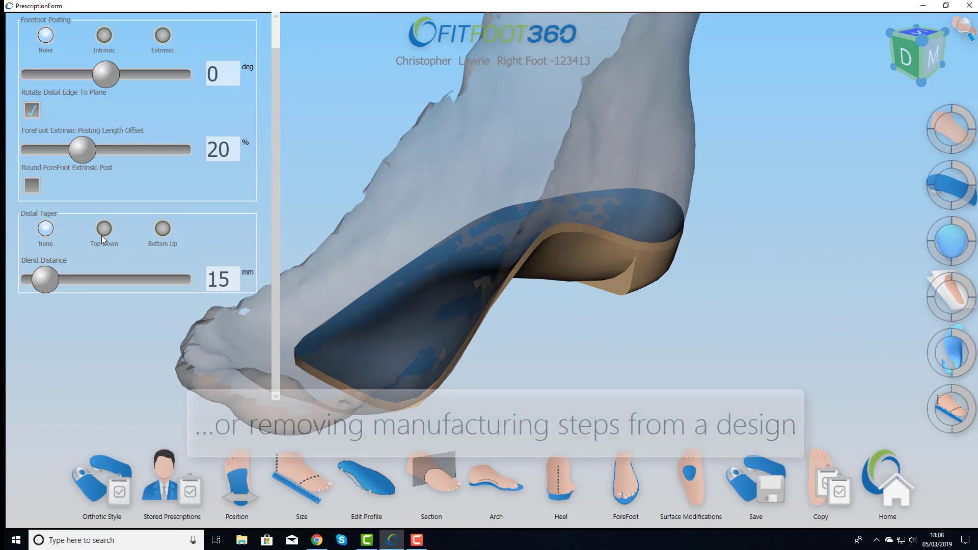
pyautogui.moveTo(454, 298); pyautogui.dragTo(530, 272)
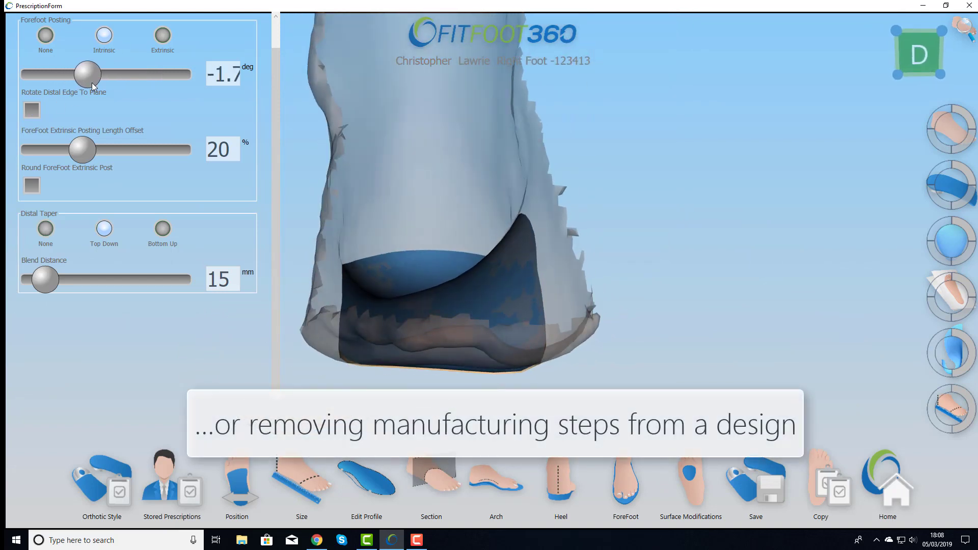
pyautogui.moveTo(184, 77); pyautogui.dragTo(99, 87)
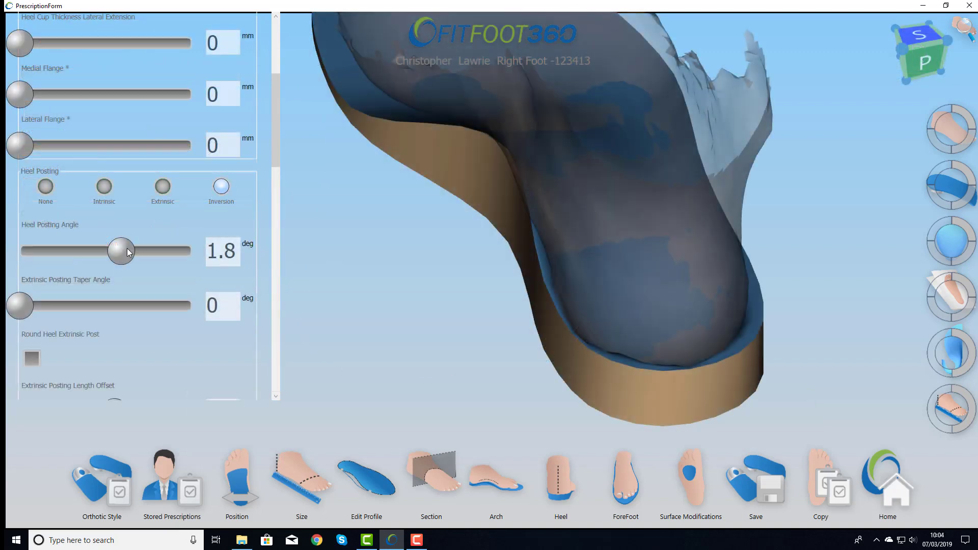
# Lower the inversion heel posting angle and set the medial skive to 3 mm
pyautogui.moveTo(113, 252)
pyautogui.mouseDown()
pyautogui.moveTo(165, 255)
pyautogui.moveTo(43, 268)
pyautogui.moveTo(160, 259)
pyautogui.moveTo(103, 252)
pyautogui.mouseUp()
pyautogui.scroll(-4, 94, 185)
pyautogui.moveTo(220, 258); pyautogui.dragTo(199, 261)
pyautogui.write('2')
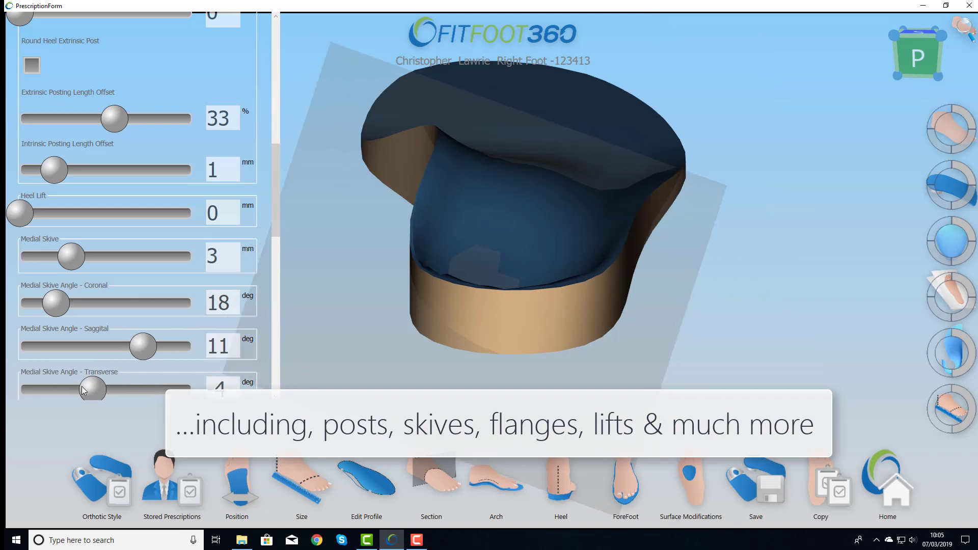
# Adjust the medial skive's sagittal angle and increase its coronal angle
pyautogui.moveTo(132, 357)
pyautogui.mouseDown()
pyautogui.moveTo(111, 356)
pyautogui.moveTo(157, 356)
pyautogui.moveTo(128, 357)
pyautogui.mouseUp()
pyautogui.moveTo(57, 305); pyautogui.dragTo(89, 308)
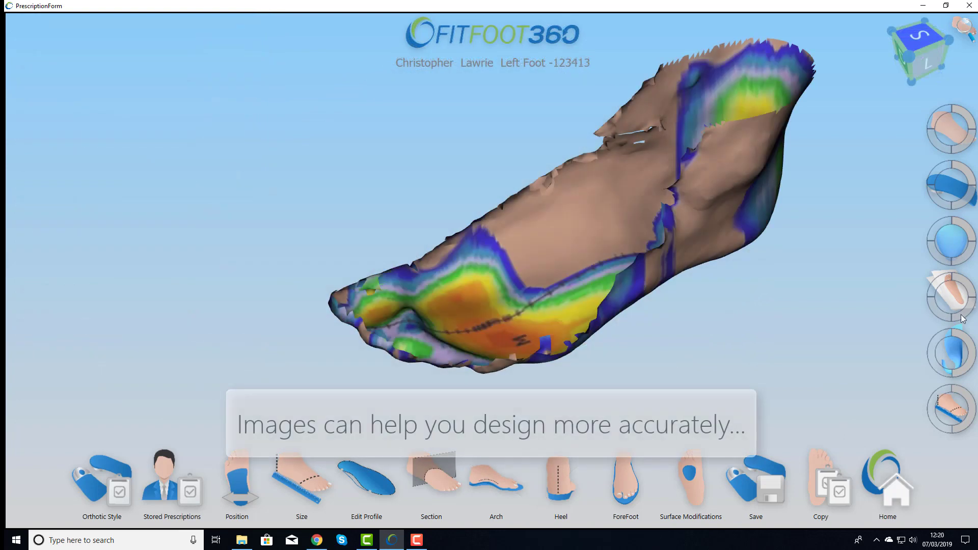
# Add a Met Relief surface modification and place it over the left foot's metatarsal heads, guided by the pressure image
pyautogui.click(961, 315)
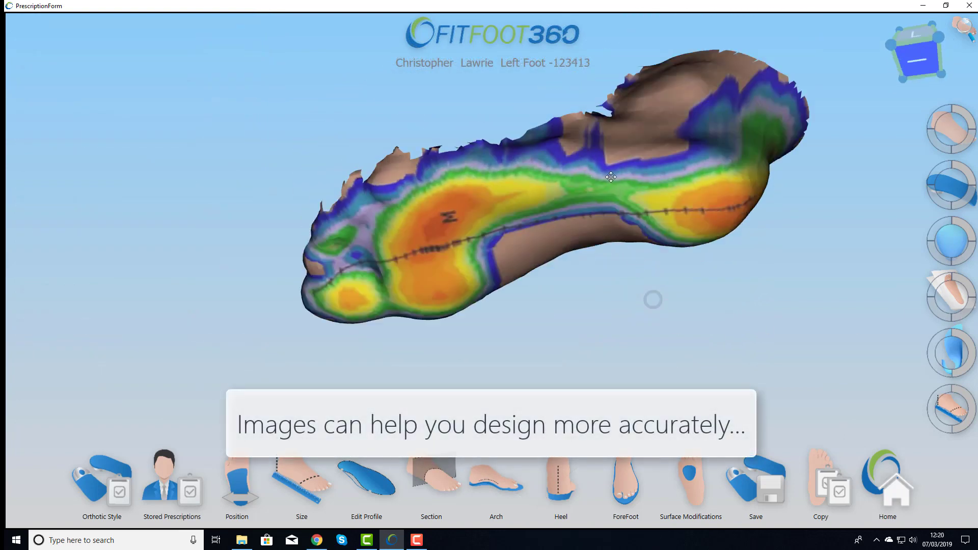
pyautogui.scroll(-3, 594, 228)
pyautogui.moveTo(594, 227); pyautogui.dragTo(625, 268)
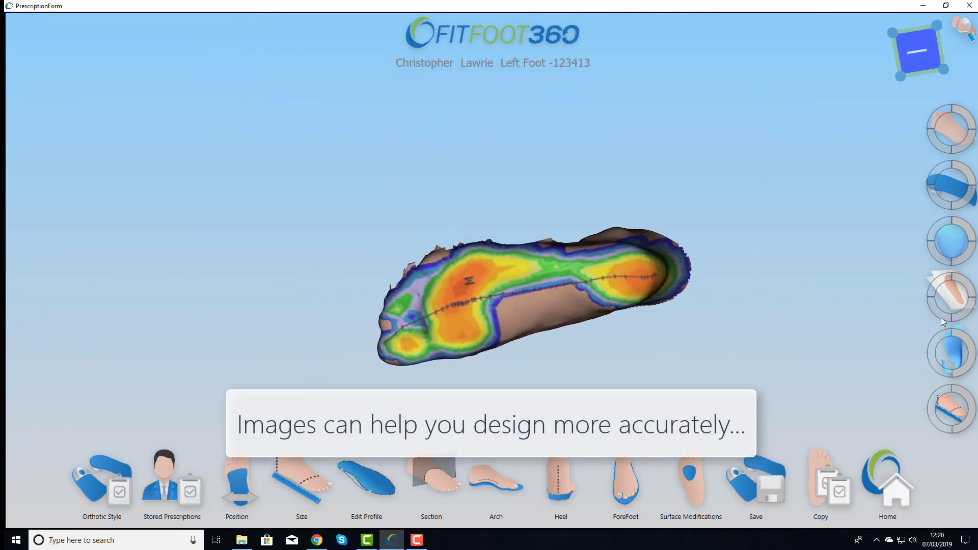
pyautogui.click(691, 479)
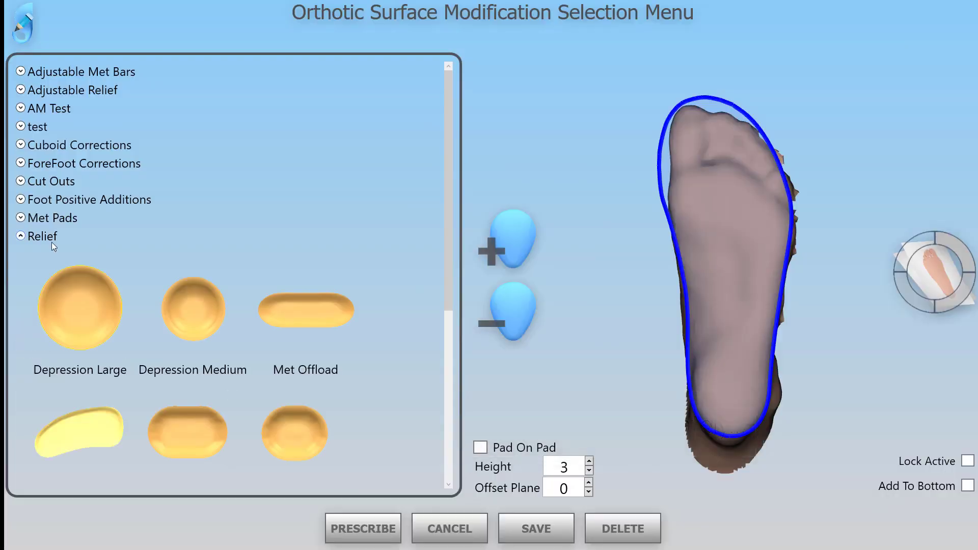
pyautogui.click(87, 443)
pyautogui.click(492, 238)
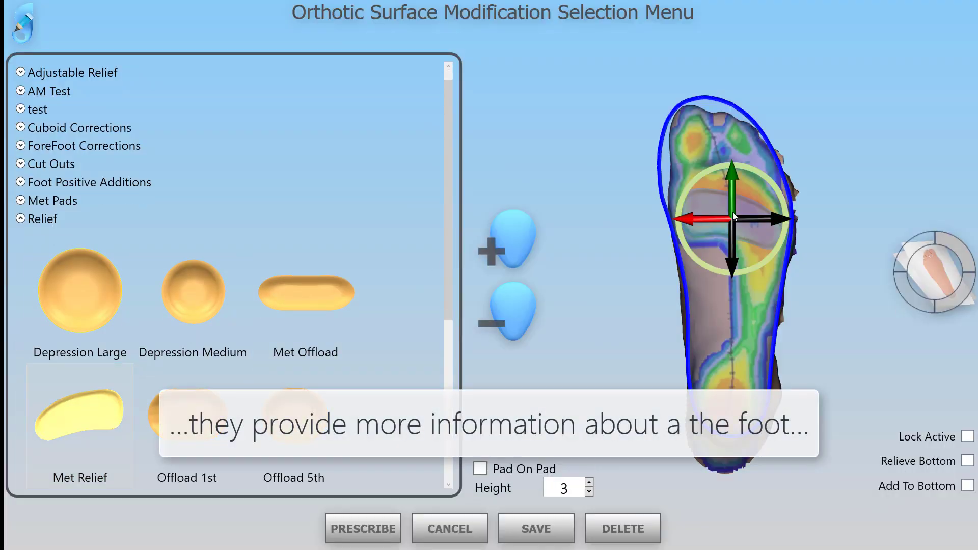
pyautogui.moveTo(733, 212)
pyautogui.mouseDown()
pyautogui.moveTo(729, 269)
pyautogui.moveTo(724, 195)
pyautogui.mouseUp()
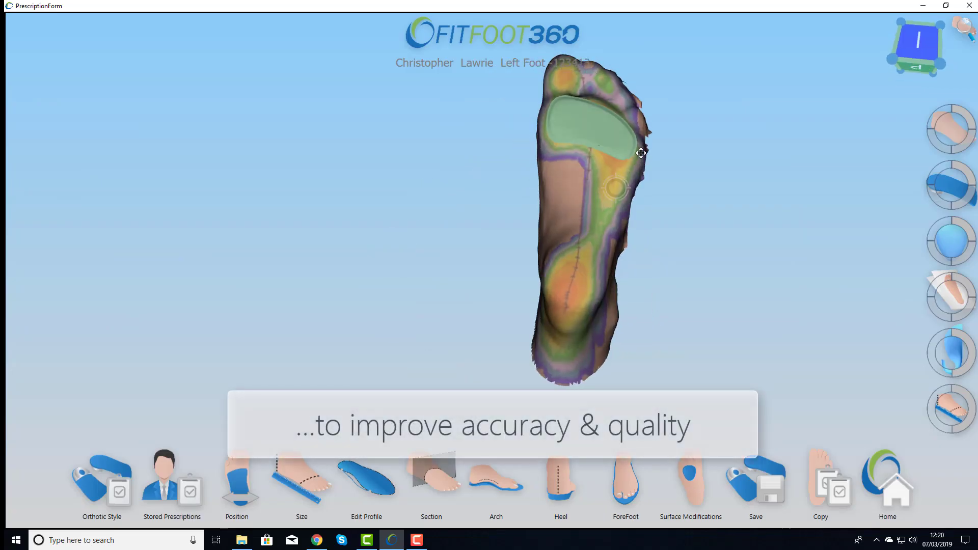
# Display the insole beneath the left foot and change the foot scan's visibility to check the fit
pyautogui.click(962, 194)
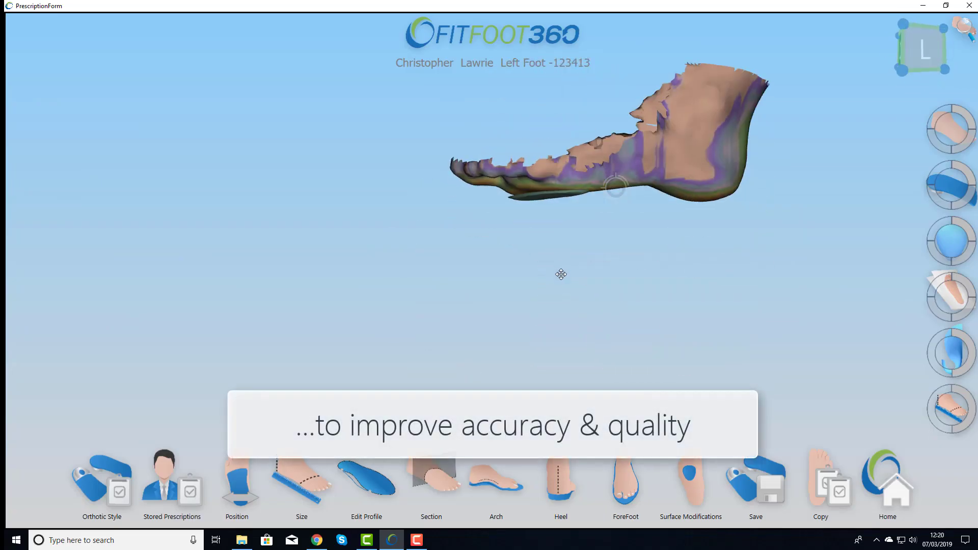
pyautogui.moveTo(575, 160); pyautogui.dragTo(618, 255)
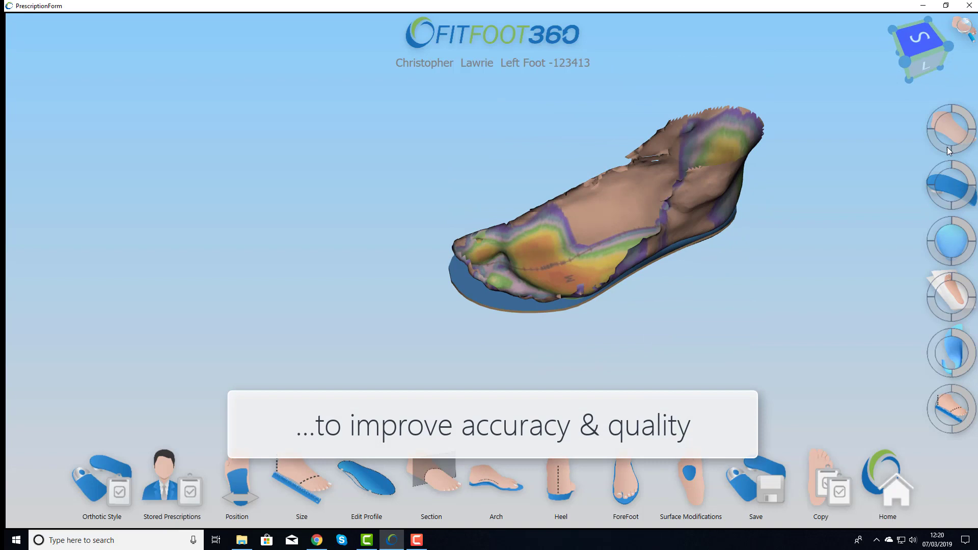
pyautogui.click(946, 146)
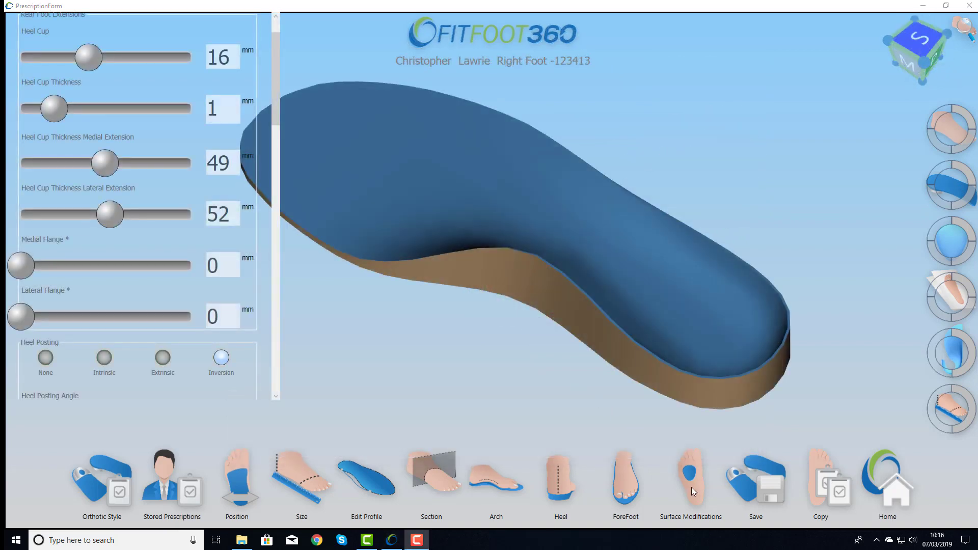
# Add the Adjustable 1 met bar to the right foot's insole and rotate it slightly clockwise behind the metatarsal heads
pyautogui.click(693, 488)
pyautogui.click(56, 72)
pyautogui.click(80, 152)
pyautogui.click(527, 231)
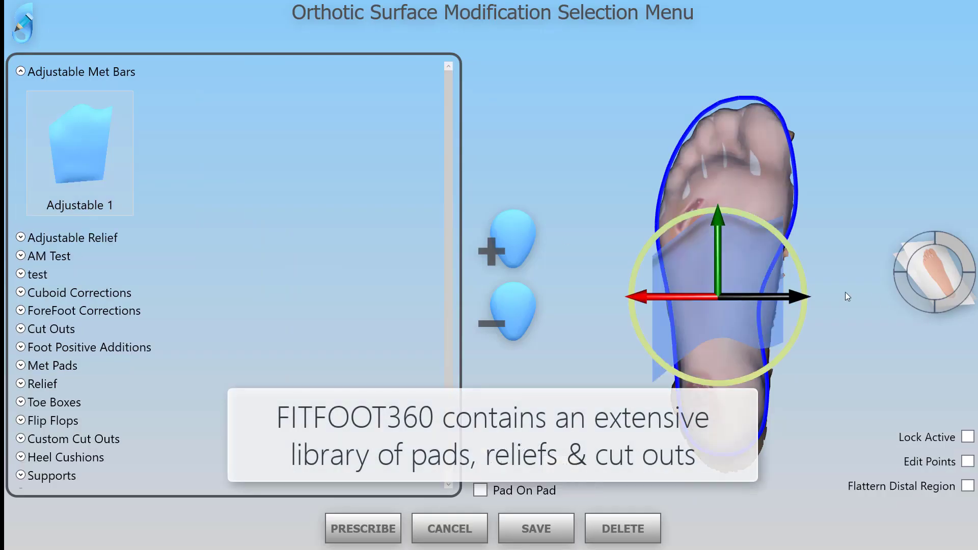
pyautogui.moveTo(719, 245); pyautogui.dragTo(768, 261)
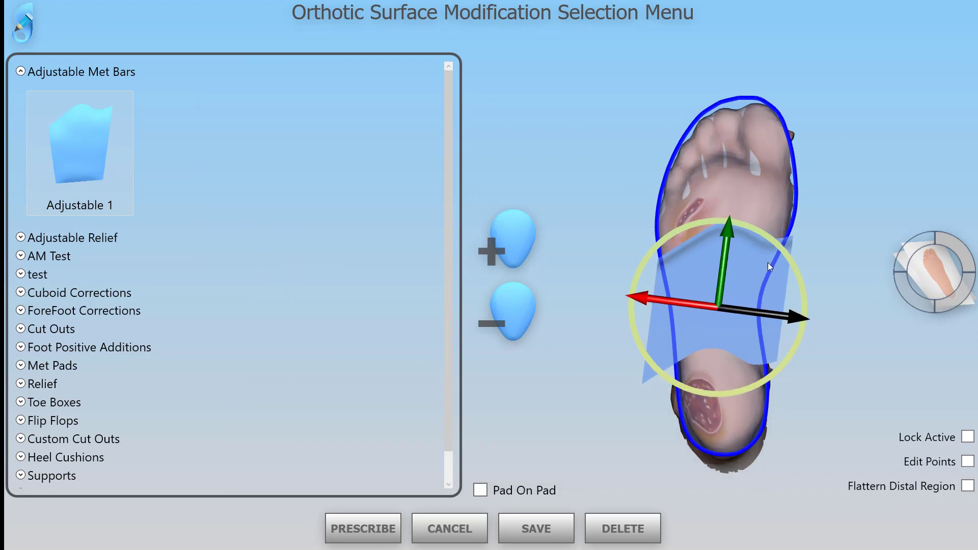
# Reshape the met bar's leading edge by moving its points, set a point's height to 9 mm and prescribe the bar
pyautogui.click(964, 460)
pyautogui.moveTo(716, 227); pyautogui.dragTo(727, 220)
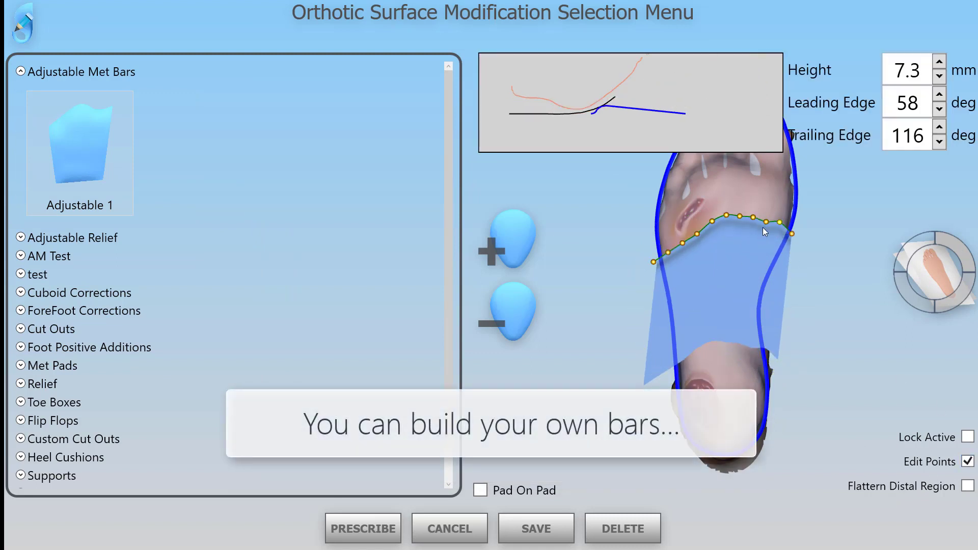
pyautogui.write('9')
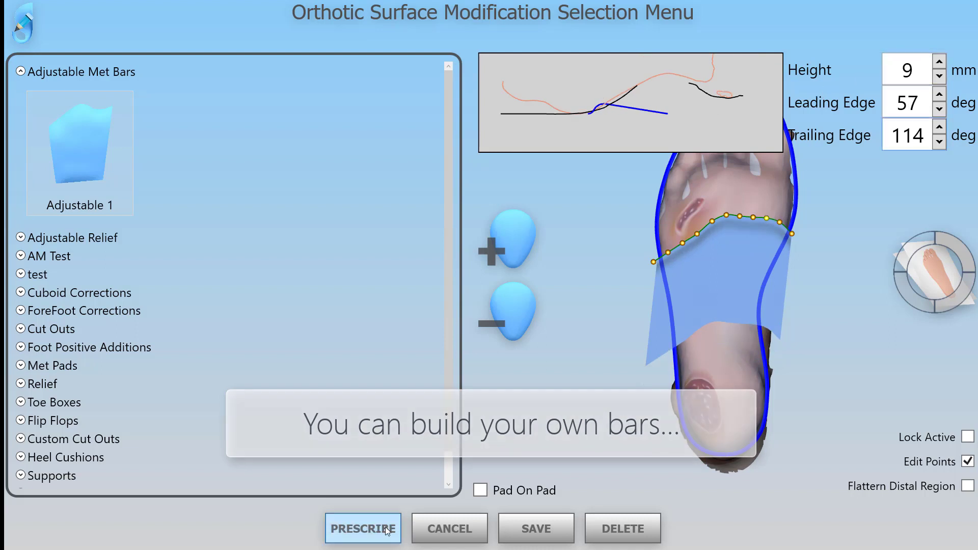
pyautogui.click(383, 523)
pyautogui.moveTo(541, 278); pyautogui.dragTo(678, 271, button='right')
pyautogui.moveTo(678, 271); pyautogui.dragTo(570, 290, button='right')
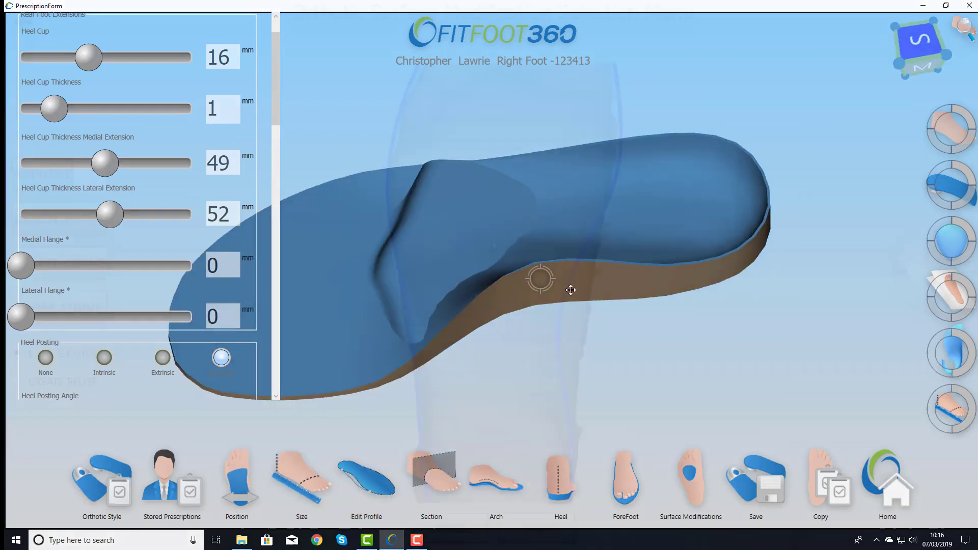
# Draw a closed seven-point curve around the ulcer under the right forefoot and create a relief from it
pyautogui.click(951, 294)
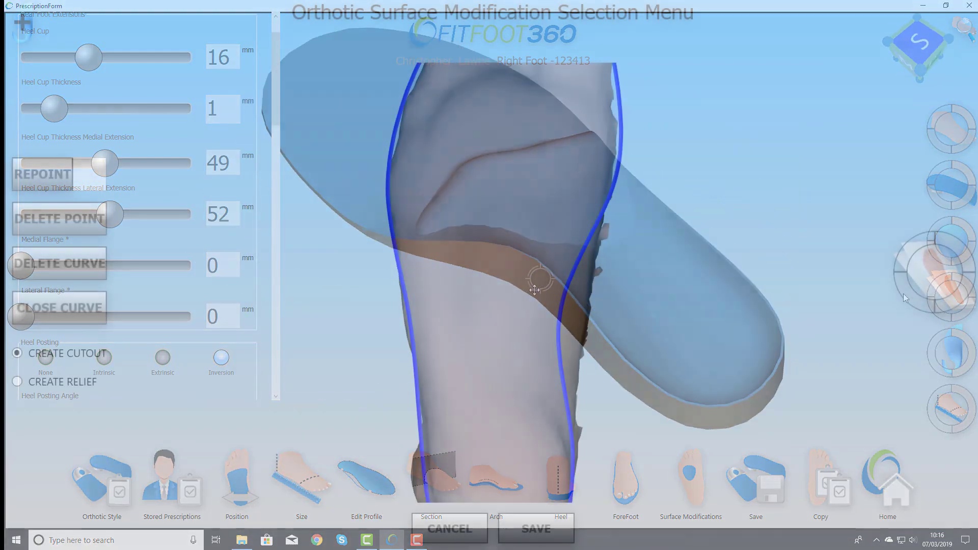
pyautogui.click(459, 131)
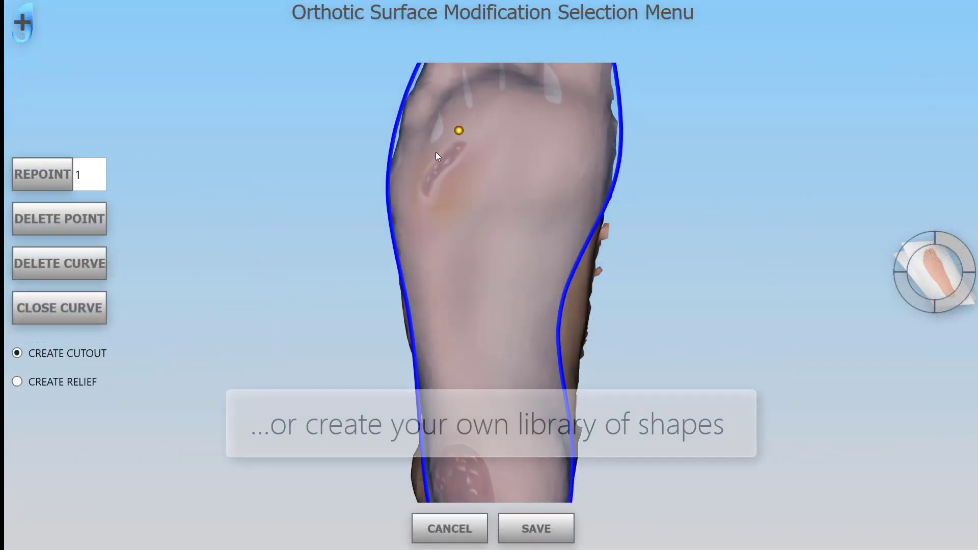
pyautogui.click(419, 157)
pyautogui.click(415, 192)
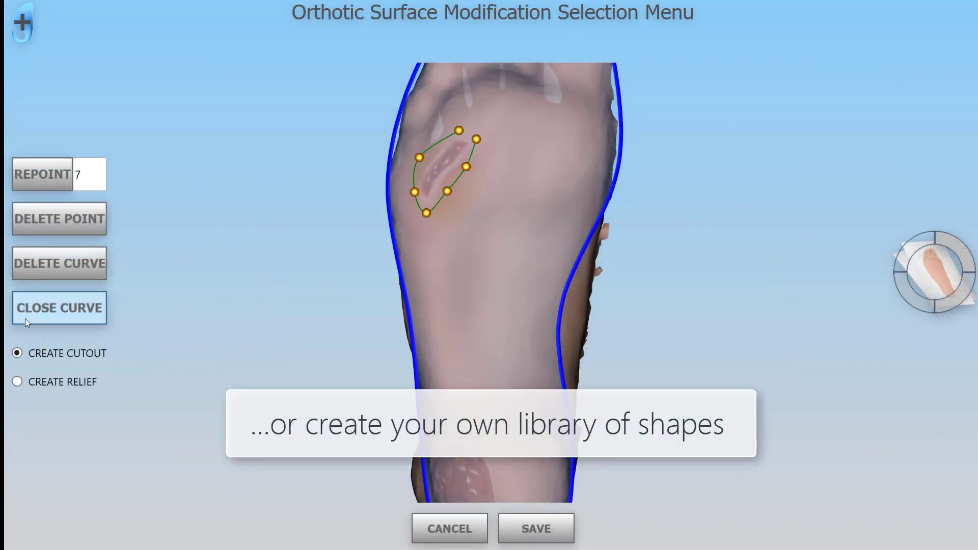
pyautogui.click(18, 383)
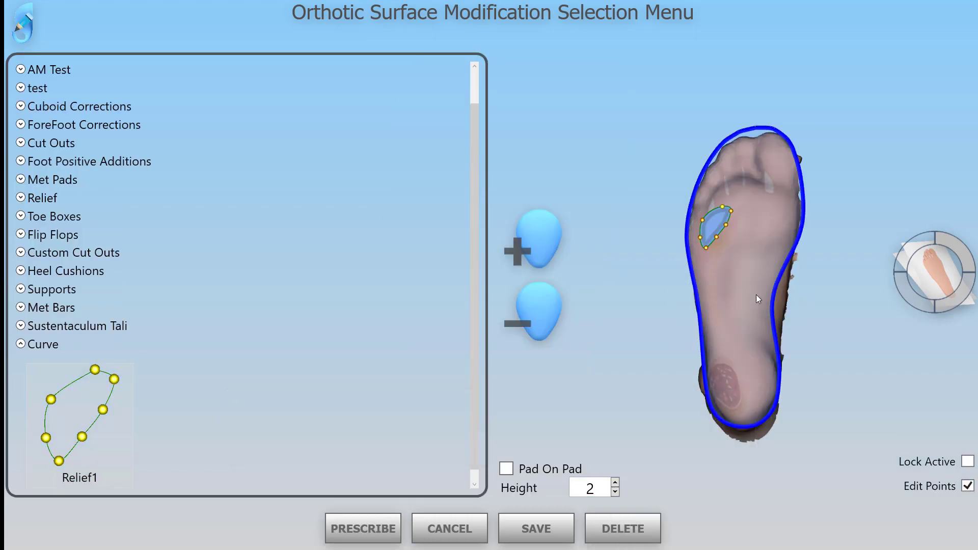
# Adjust the relief's edge points around the ulcer, prescribe it and overlay the foot image on the insole
pyautogui.moveTo(698, 234); pyautogui.dragTo(704, 238)
pyautogui.moveTo(723, 201); pyautogui.dragTo(732, 204)
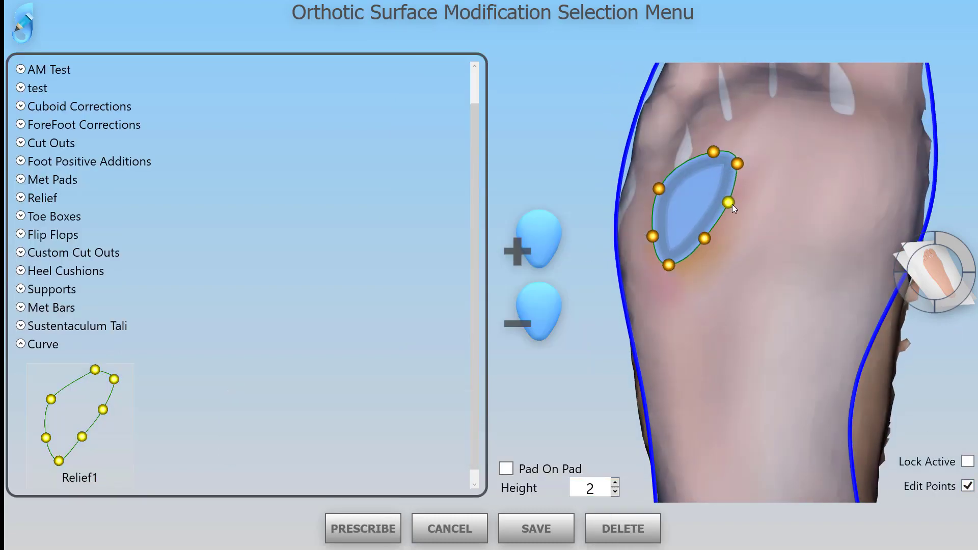
pyautogui.click(363, 530)
pyautogui.moveTo(600, 233); pyautogui.dragTo(728, 225, button='right')
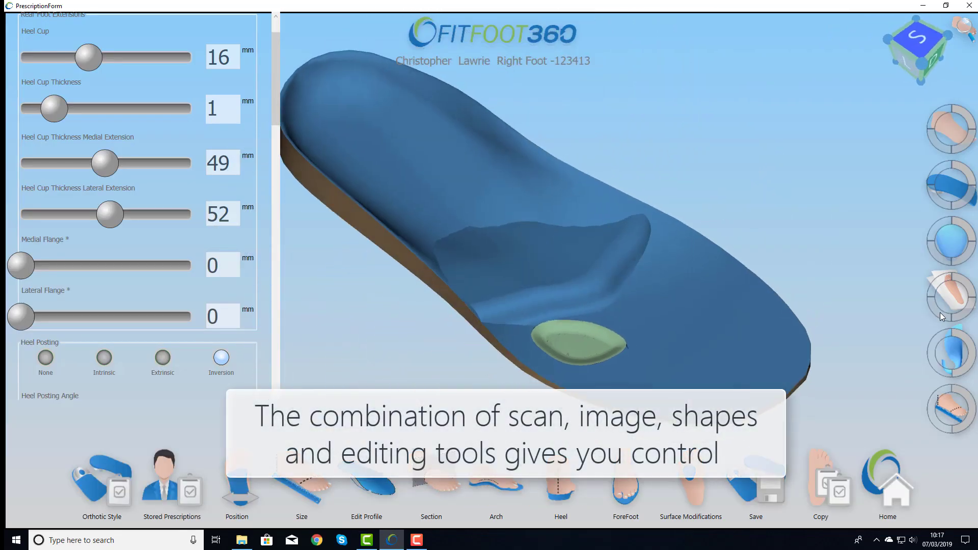
pyautogui.click(940, 313)
pyautogui.moveTo(693, 331); pyautogui.dragTo(614, 301, button='right')
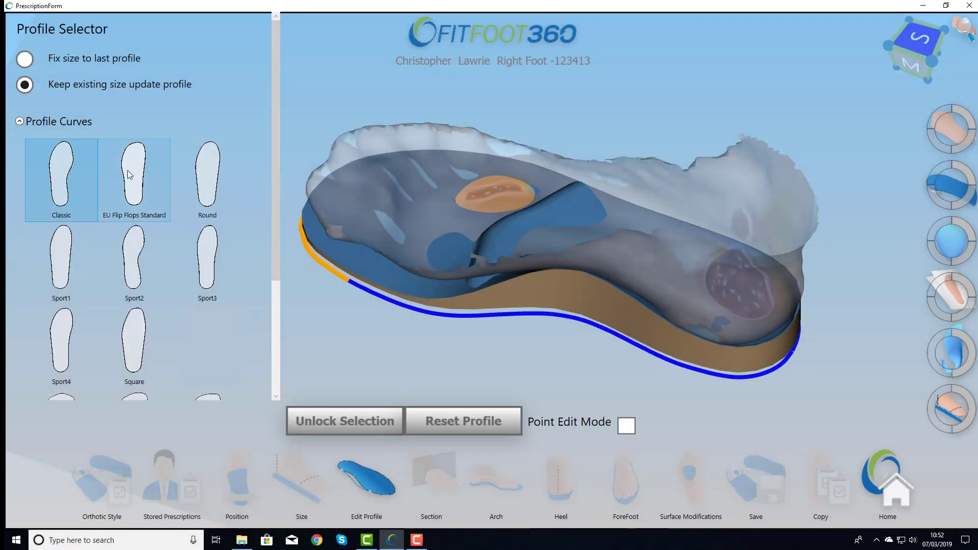
# Try the EU Flip Flops Standard, Round, Sport2, Sport3, Sport4 and Square profiles on the insole and adjust the outline's arch edge
pyautogui.click(134, 173)
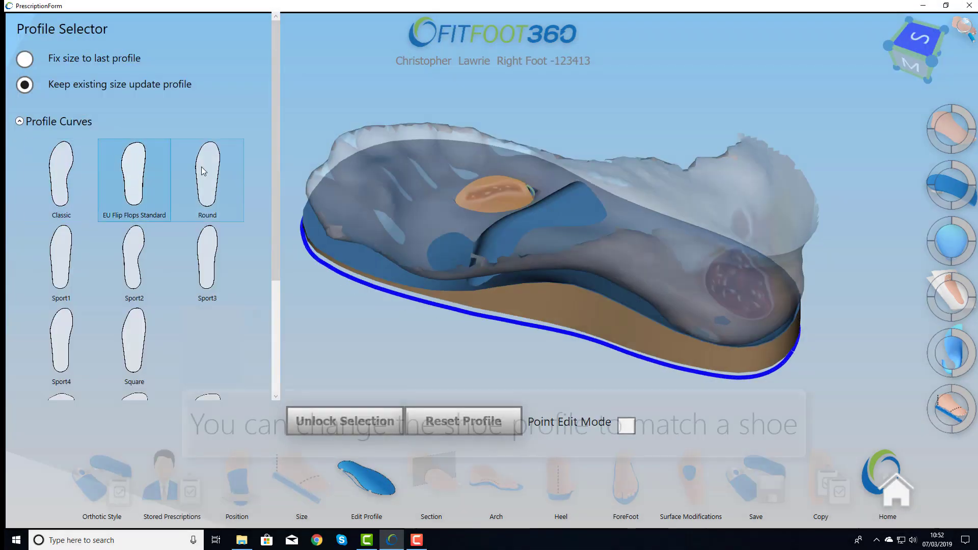
pyautogui.click(204, 171)
pyautogui.click(134, 258)
pyautogui.click(207, 257)
pyautogui.click(94, 349)
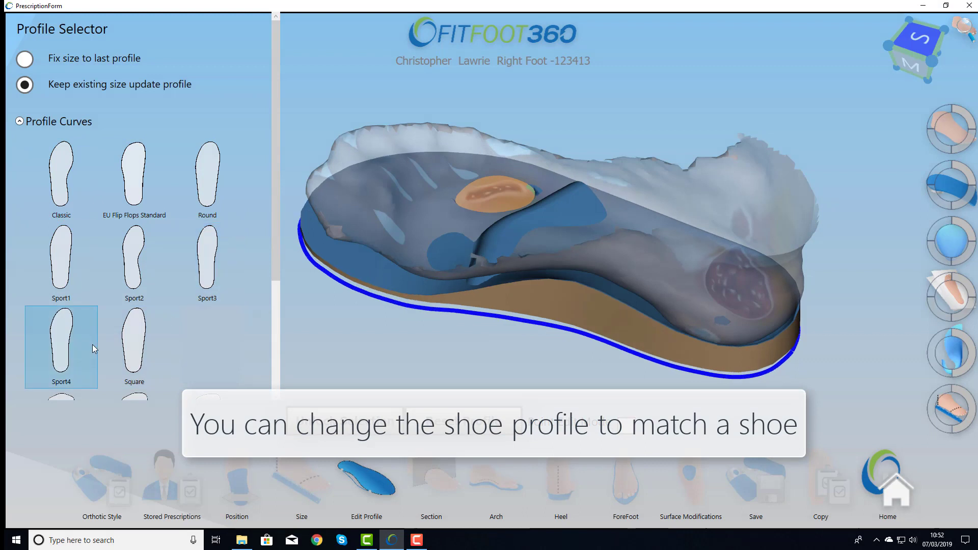
pyautogui.click(139, 339)
pyautogui.click(560, 315)
pyautogui.moveTo(556, 320)
pyautogui.mouseDown()
pyautogui.moveTo(549, 345)
pyautogui.moveTo(520, 353)
pyautogui.moveTo(567, 327)
pyautogui.mouseUp()
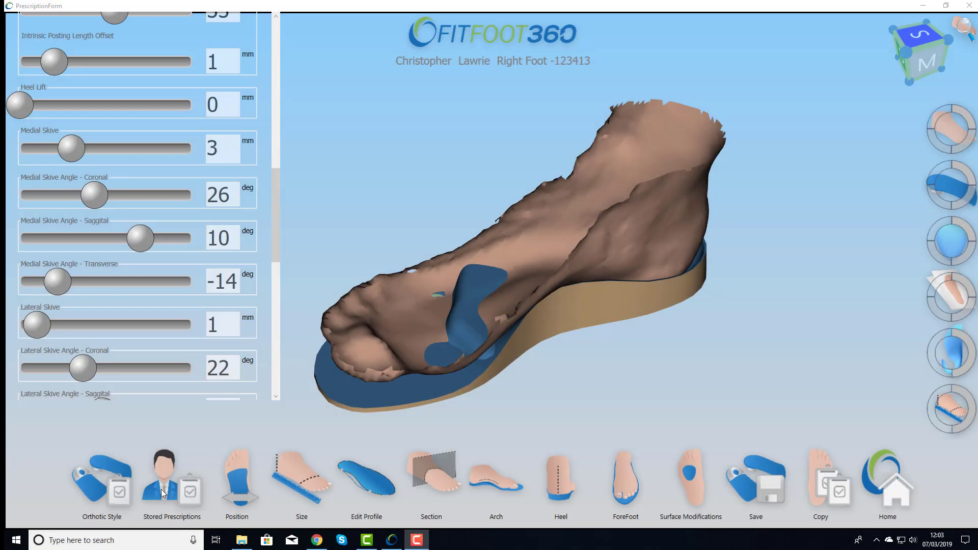
# Select the stored Achilles Tendinitis pathology prescription and examine its 3D anatomy model from the side
pyautogui.click(161, 493)
pyautogui.click(20, 95)
pyautogui.click(75, 179)
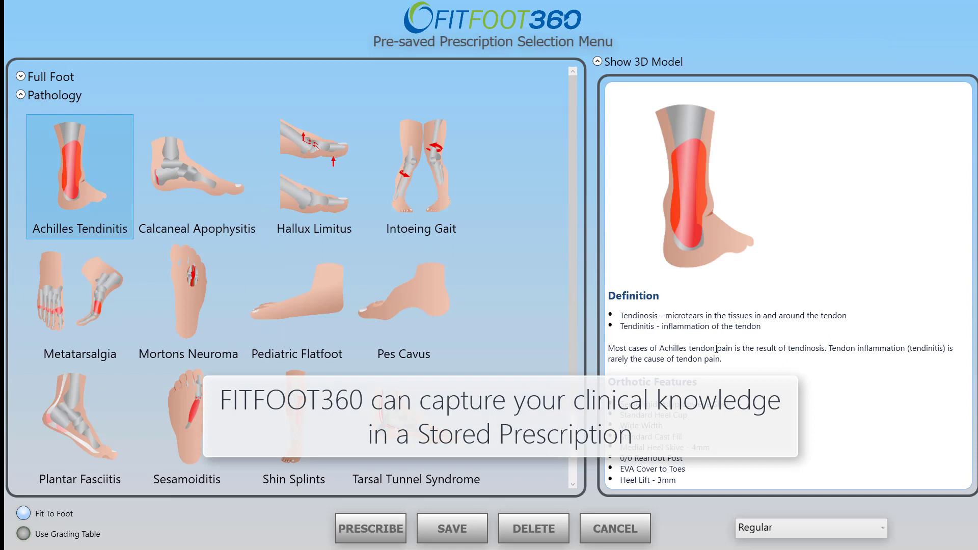
pyautogui.click(609, 64)
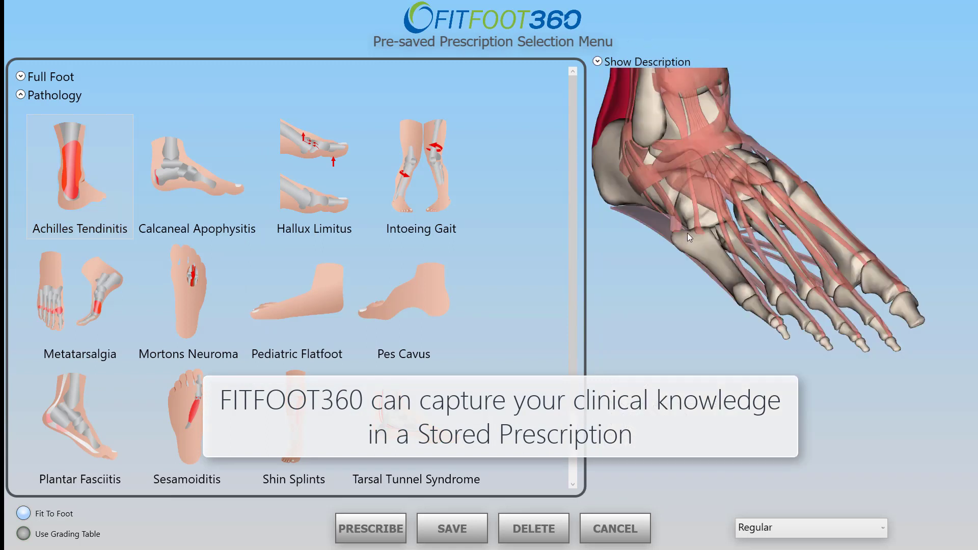
pyautogui.moveTo(710, 193); pyautogui.dragTo(715, 259)
pyautogui.moveTo(715, 259); pyautogui.dragTo(716, 298, button='middle')
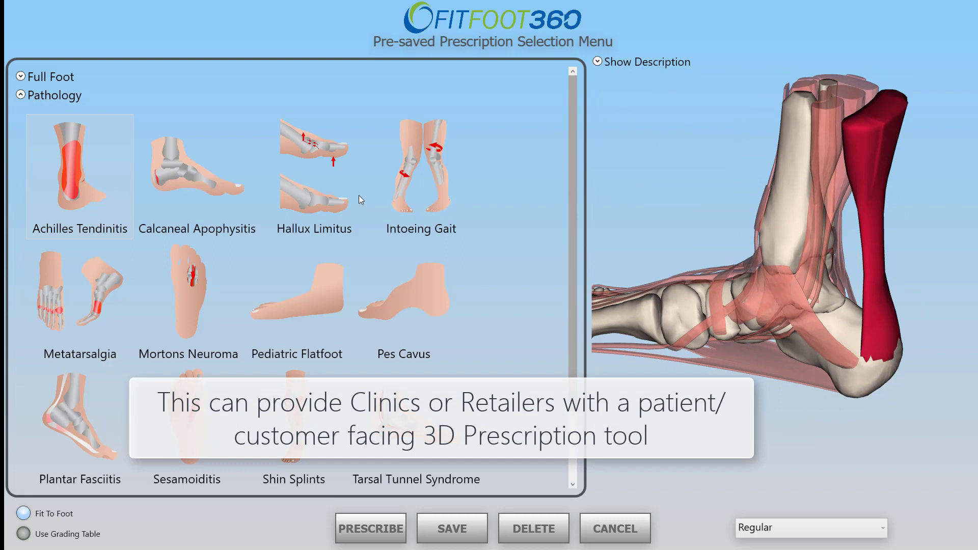
# View the Calcaneal Apophysitis and Hallux Limitus anatomy, prescribe Achilles Tendinitis and make the foot scan transparent
pyautogui.click(219, 181)
pyautogui.click(300, 183)
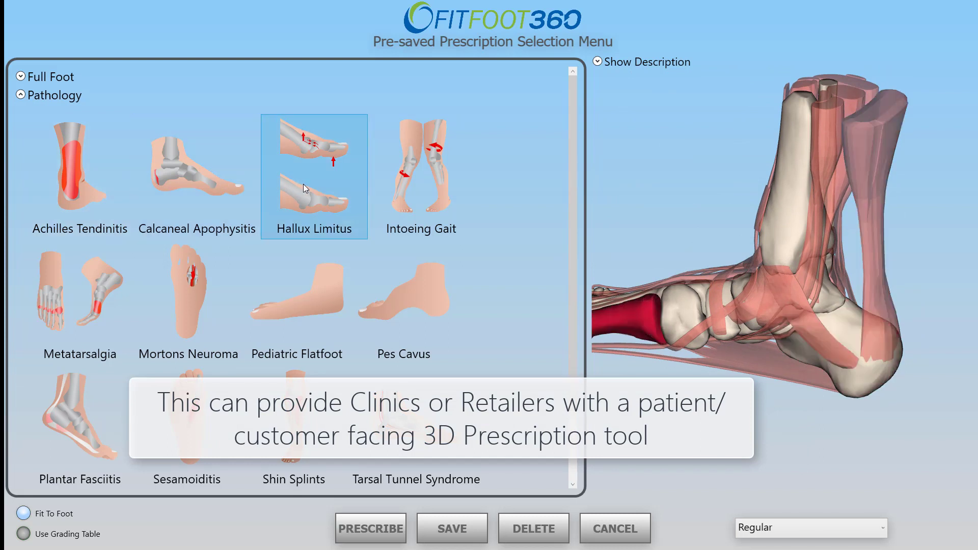
pyautogui.click(91, 197)
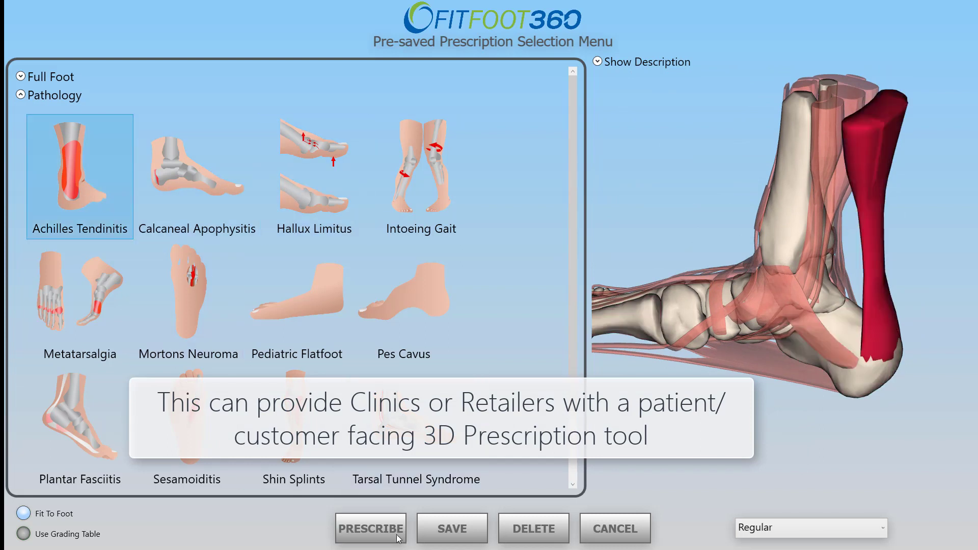
pyautogui.click(352, 528)
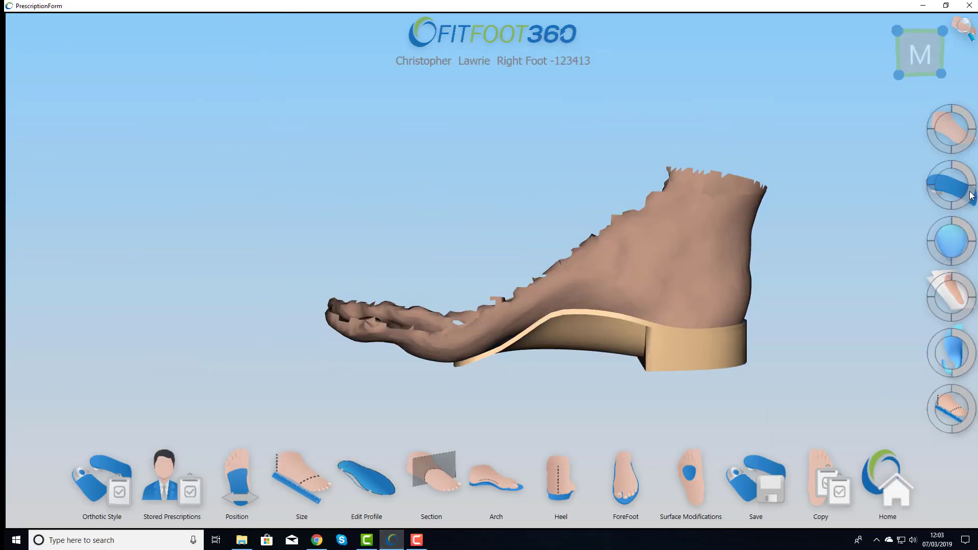
pyautogui.click(934, 137)
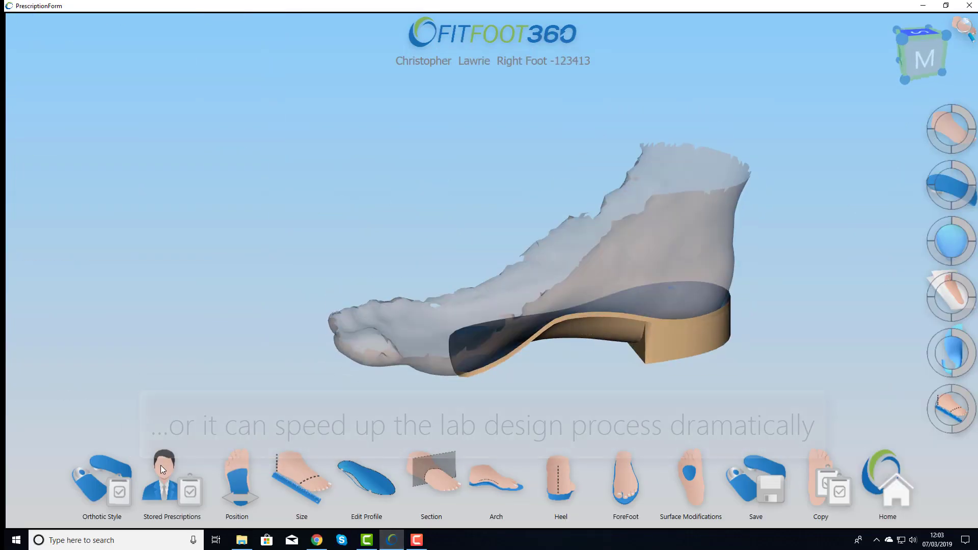
# Prescribe the stored Intoeing Gait pathology design for the right foot
pyautogui.click(184, 497)
pyautogui.click(50, 97)
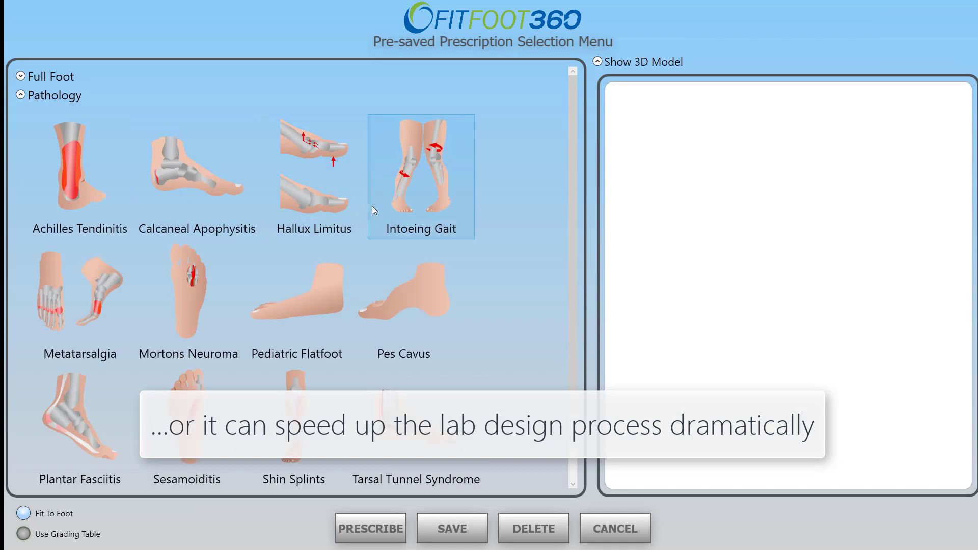
pyautogui.click(383, 526)
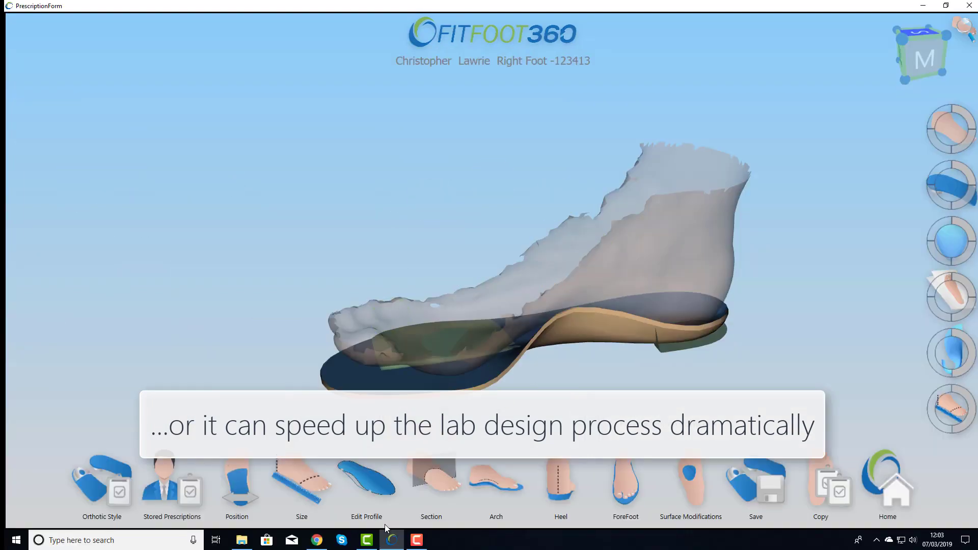
# Replace the right foot's design with the stored Mortons Neuroma pathology prescription
pyautogui.click(176, 483)
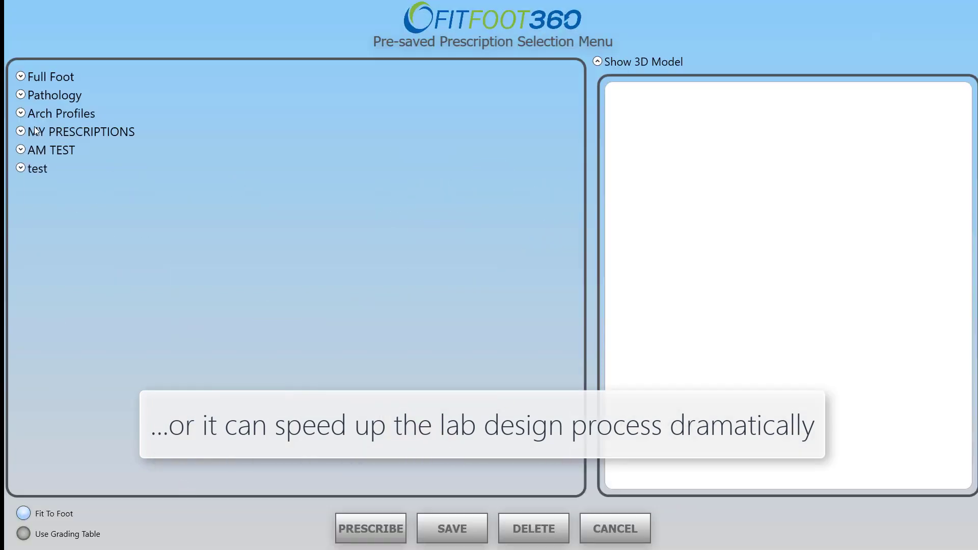
pyautogui.click(51, 95)
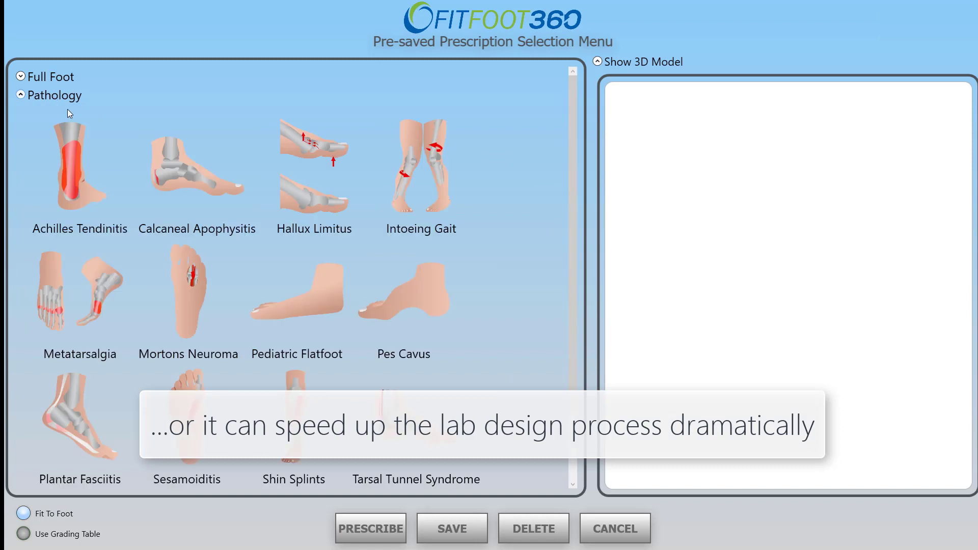
pyautogui.click(176, 305)
pyautogui.click(356, 524)
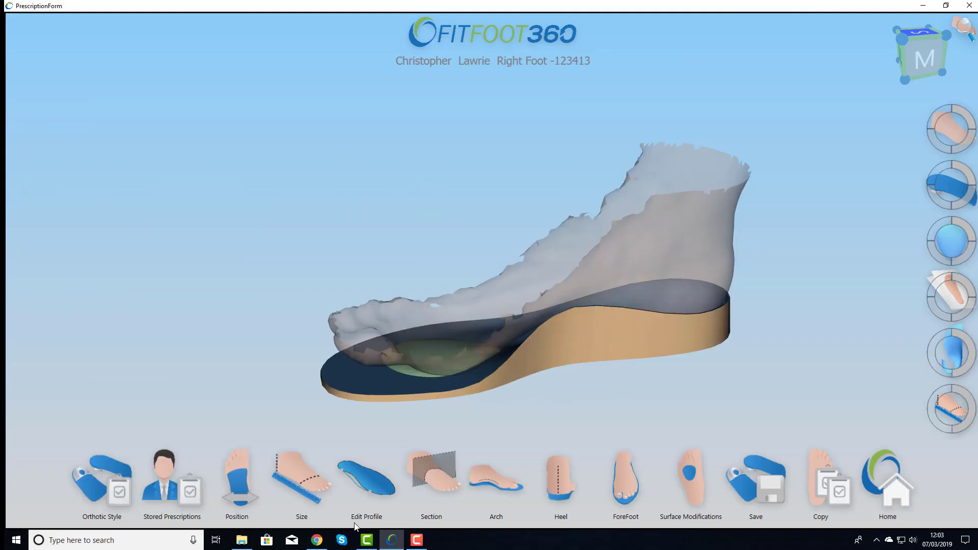
# Prescribe the stored MORTONS design from AM TEST and move its forefoot cut curve back toward the heel
pyautogui.click(179, 476)
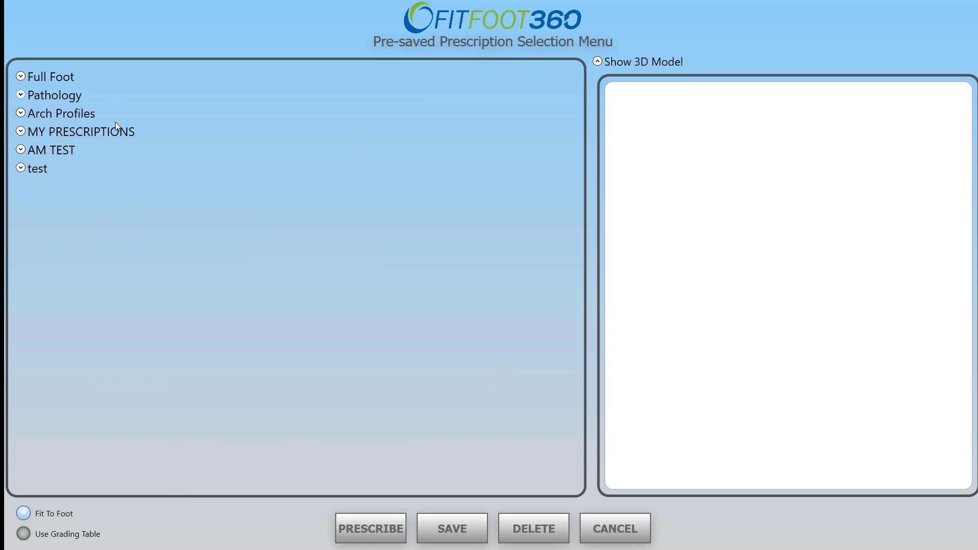
pyautogui.click(61, 150)
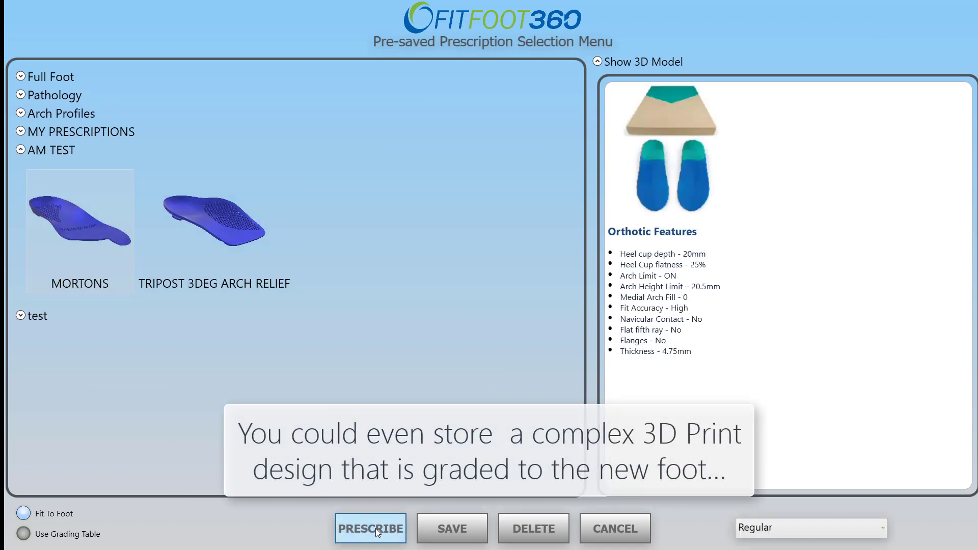
pyautogui.click(375, 528)
pyautogui.moveTo(406, 305); pyautogui.dragTo(229, 296, button='middle')
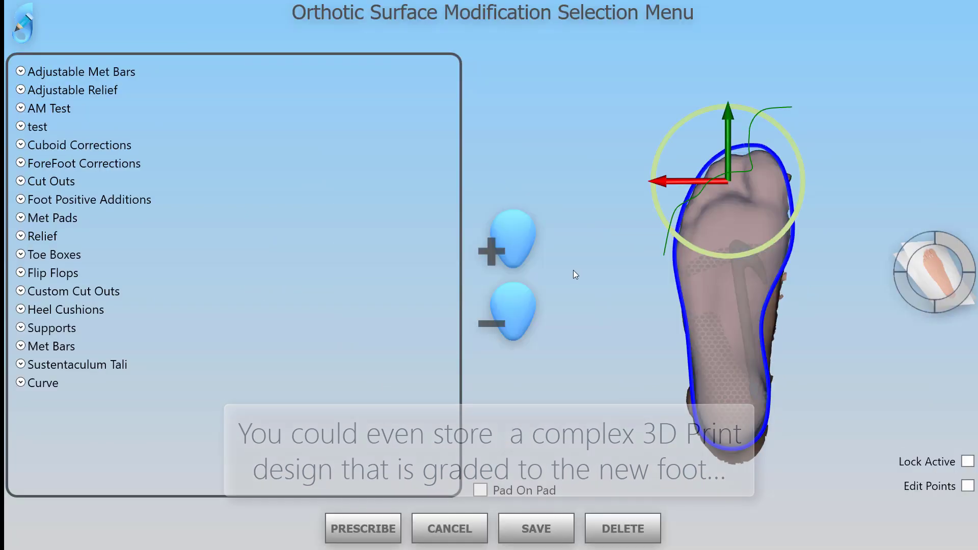
pyautogui.moveTo(728, 183); pyautogui.dragTo(724, 196)
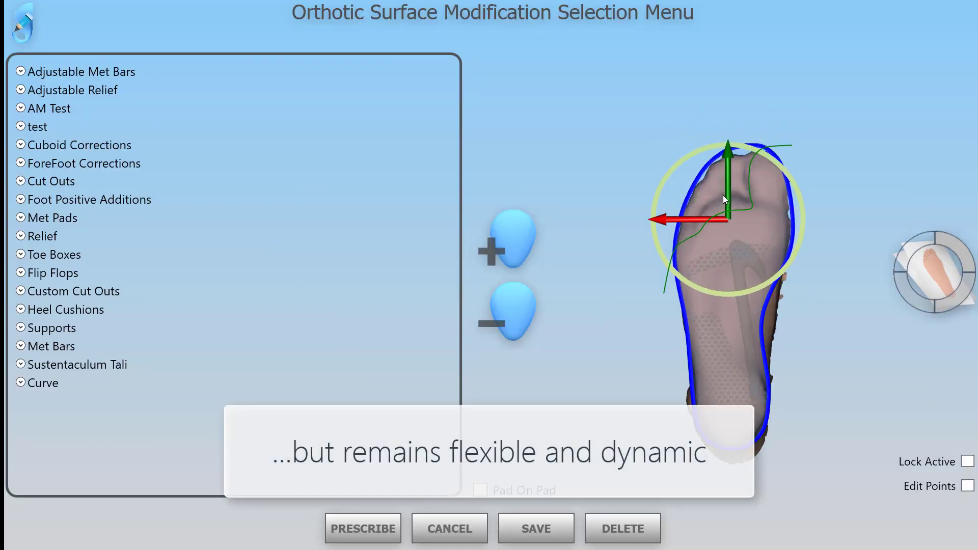
pyautogui.click(370, 527)
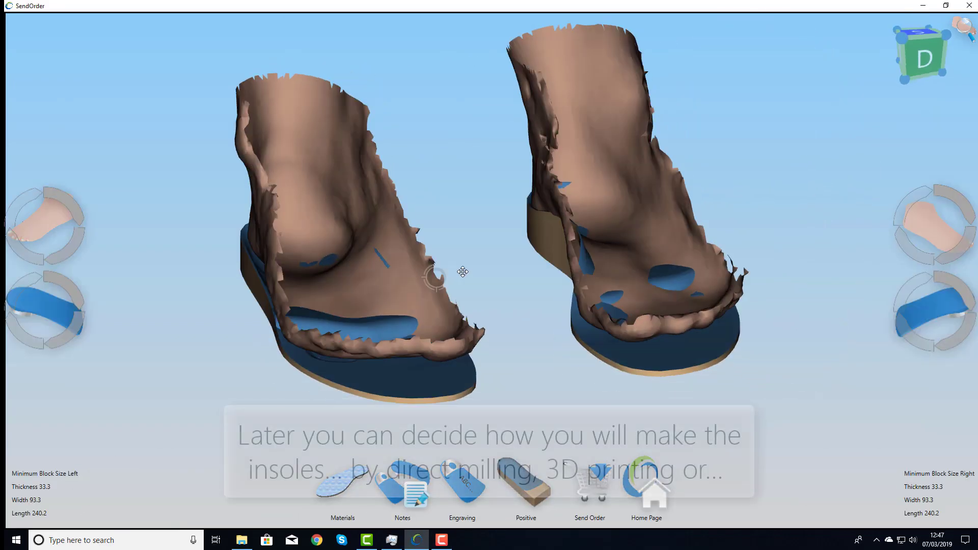
# Show the insole pair without the foot scans and change the manufacturing type to Foot Positive
pyautogui.moveTo(462, 272); pyautogui.dragTo(824, 267, button='right')
pyautogui.click(377, 239)
pyautogui.moveTo(421, 258); pyautogui.dragTo(494, 279)
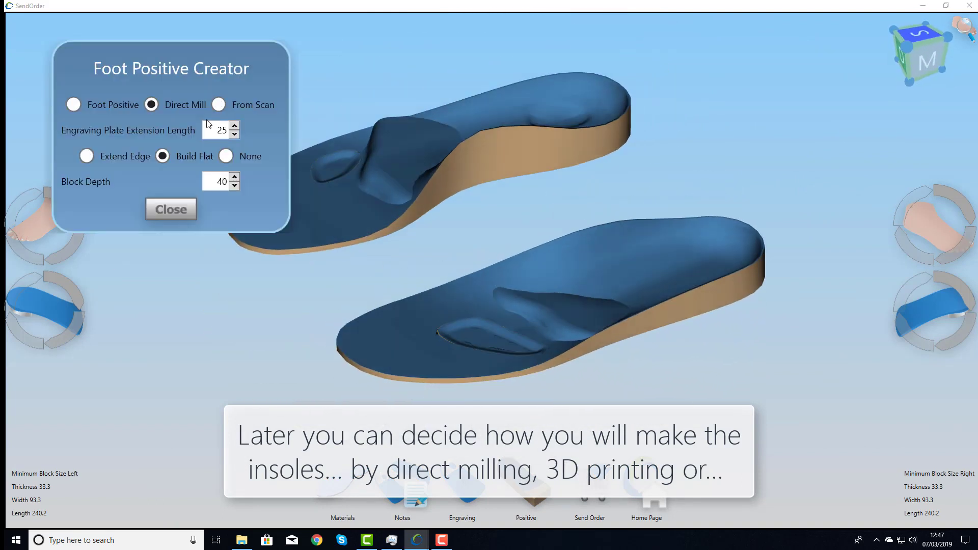
pyautogui.click(77, 103)
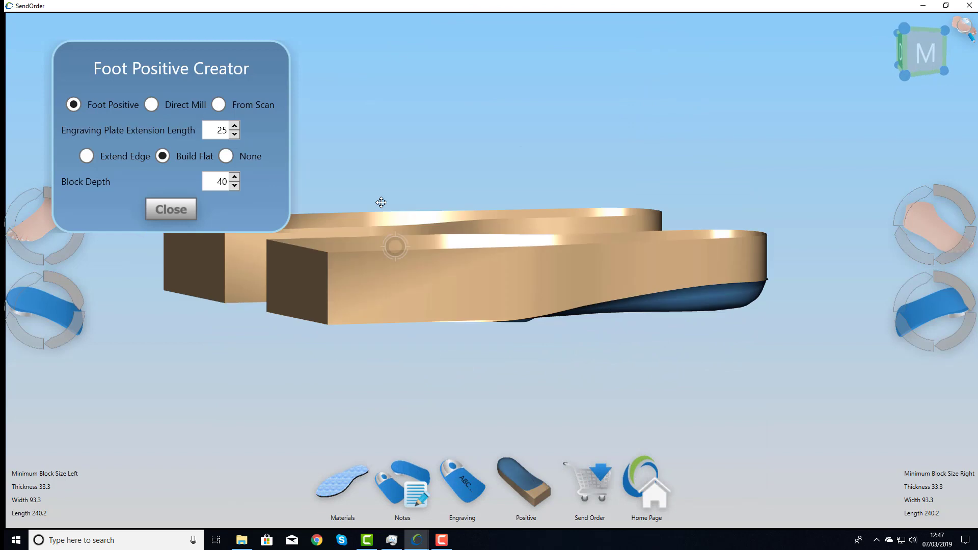
pyautogui.moveTo(368, 69); pyautogui.dragTo(614, 270, button='right')
# Set the foot positives' engraving plate extension length to 30 and block depth to 35
pyautogui.click(237, 126)
pyautogui.click(238, 127)
pyautogui.click(235, 126)
pyautogui.click(235, 125)
pyautogui.click(235, 125)
pyautogui.click(234, 185)
pyautogui.click(234, 185)
pyautogui.click(234, 186)
pyautogui.click(234, 186)
pyautogui.click(235, 186)
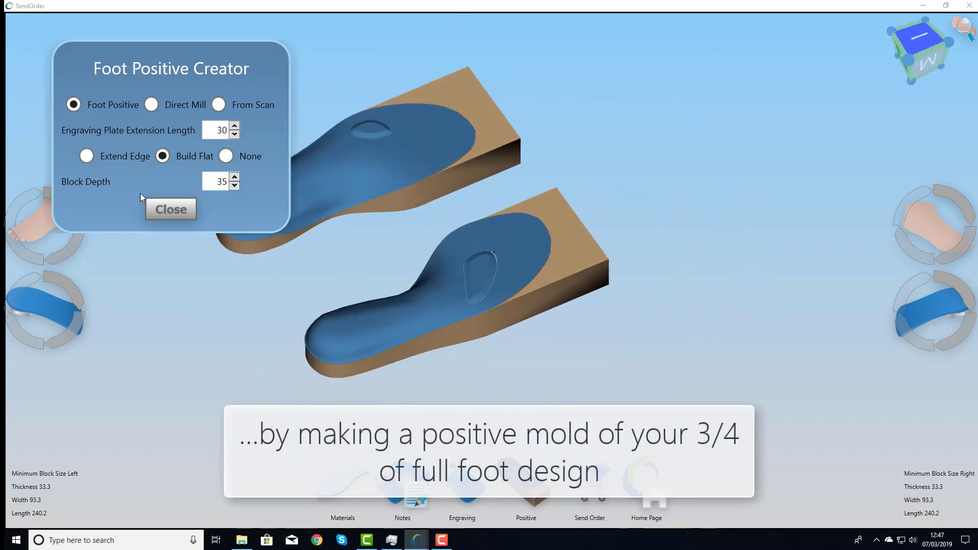
pyautogui.click(165, 209)
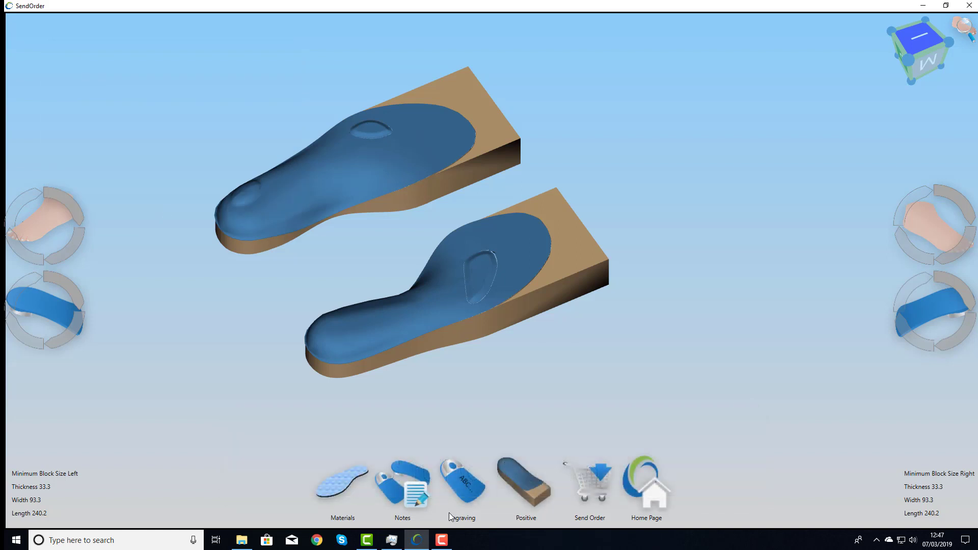
# Enable bi-lateral engraving with flipping and position the patient's name on the flat toe end of the molds
pyautogui.click(445, 471)
pyautogui.click(148, 172)
pyautogui.click(148, 193)
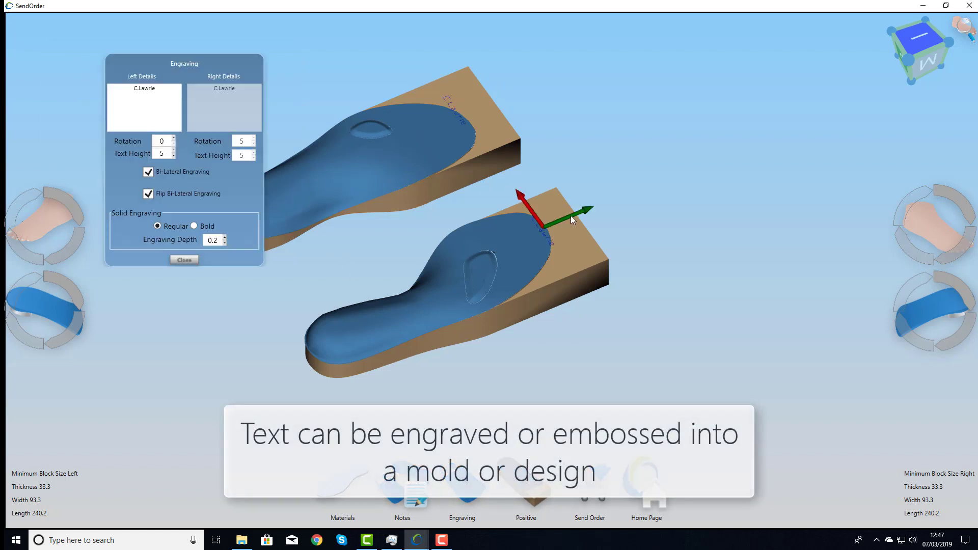
pyautogui.click(561, 206)
# Increase the text height of the name engraved on the molds and finish the engraving
pyautogui.click(174, 150)
pyautogui.click(173, 151)
pyautogui.click(174, 151)
pyautogui.click(174, 150)
pyautogui.click(181, 262)
pyautogui.moveTo(445, 274); pyautogui.dragTo(412, 283, button='right')
pyautogui.moveTo(412, 283); pyautogui.dragTo(408, 256, button='middle')
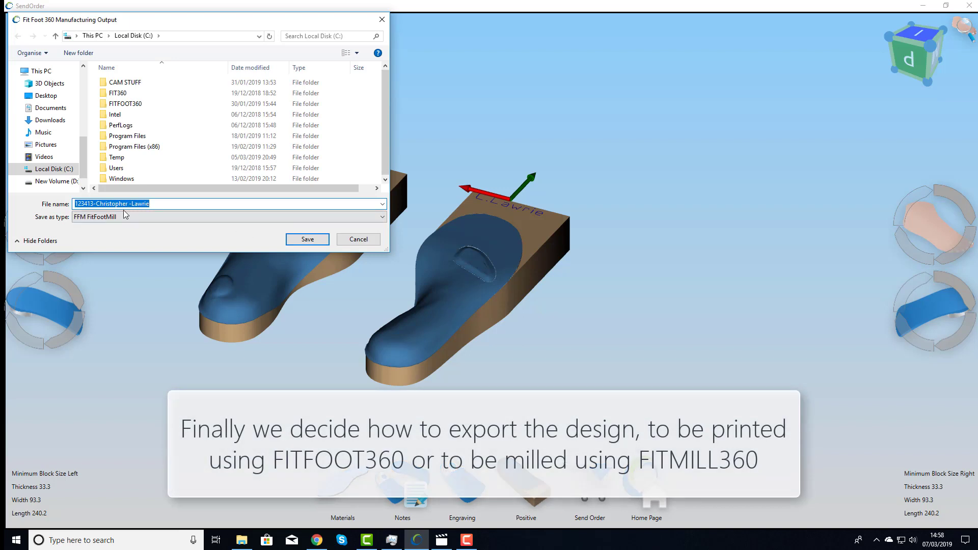
# Open the file format choices for the manufacturing output
pyautogui.click(125, 214)
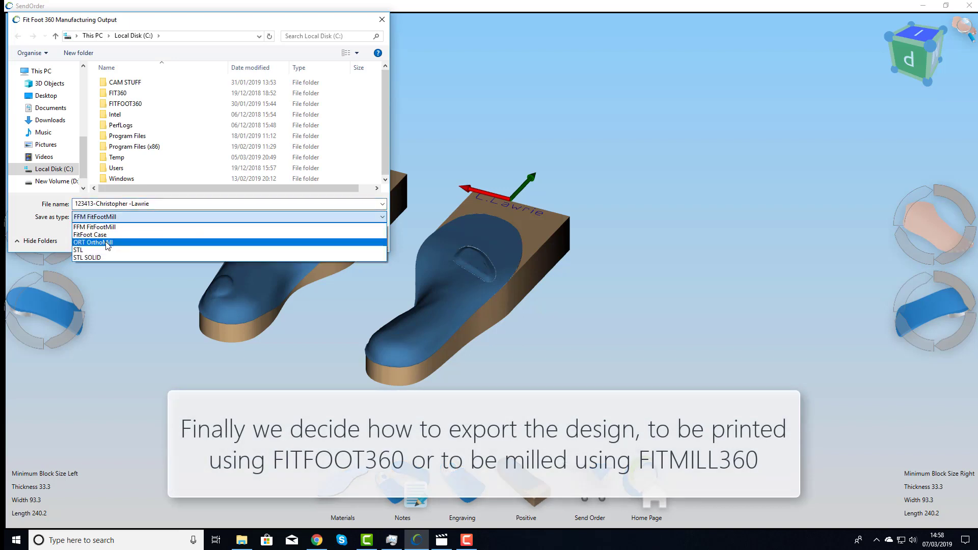